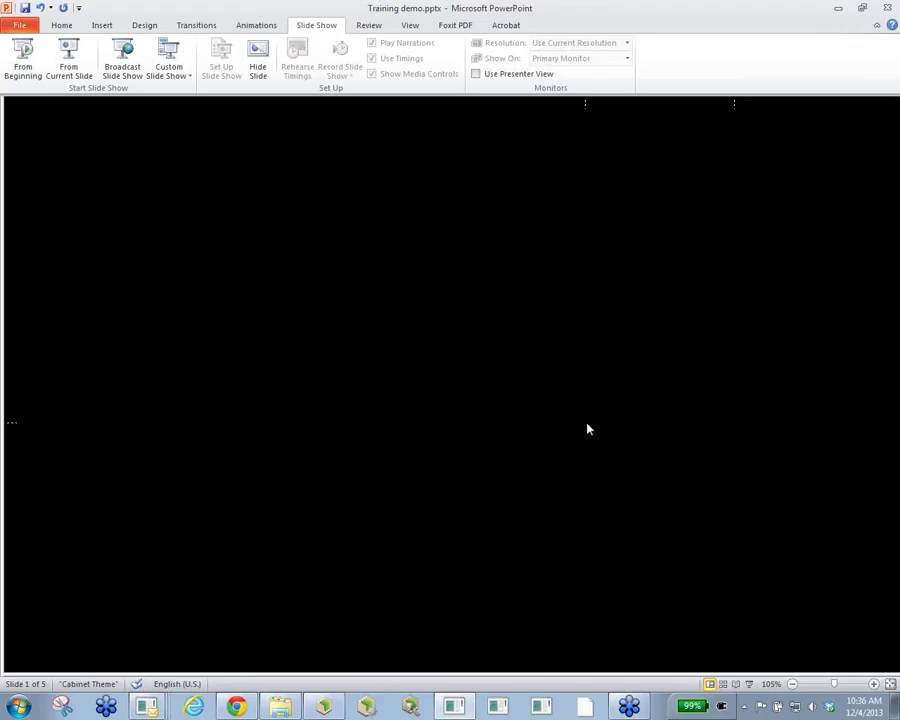
Step: Log in to Cabinet Web as the saved jim user with captcha code d66ez
click(240, 707)
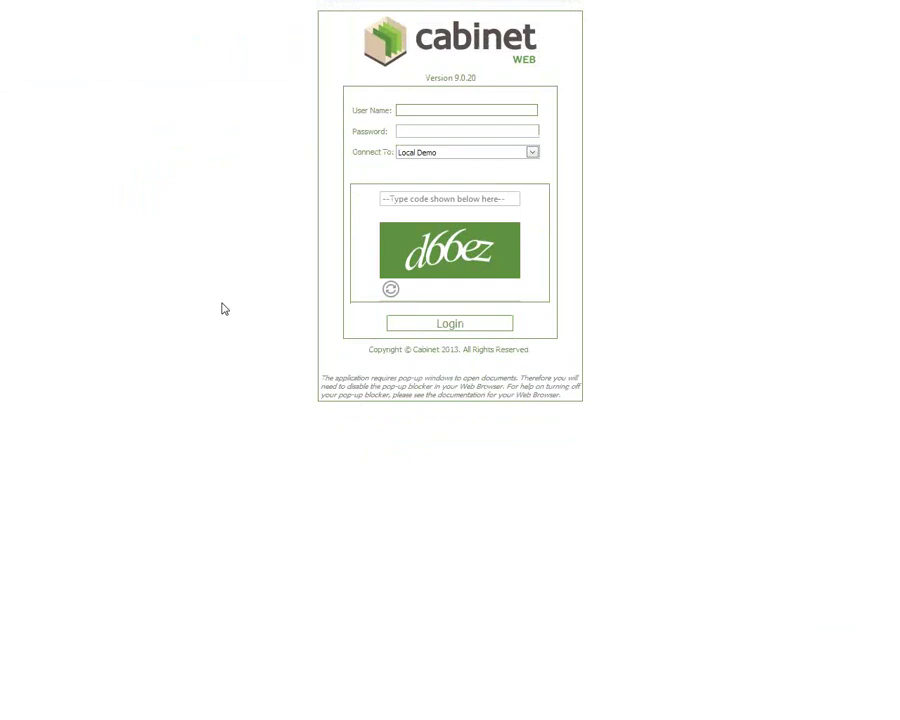
click(452, 110)
text(jim)
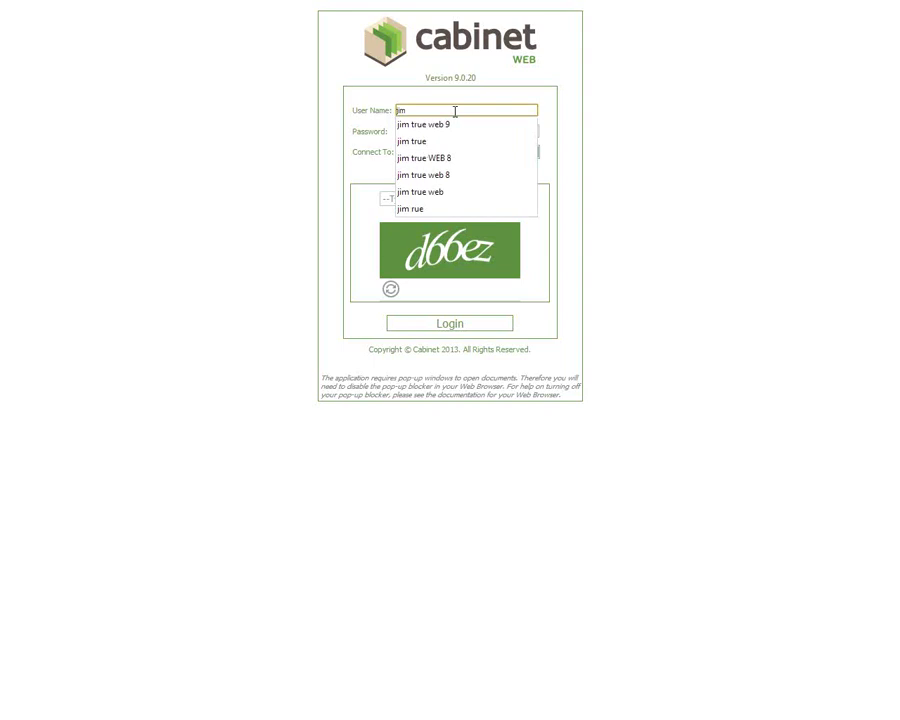
click(452, 125)
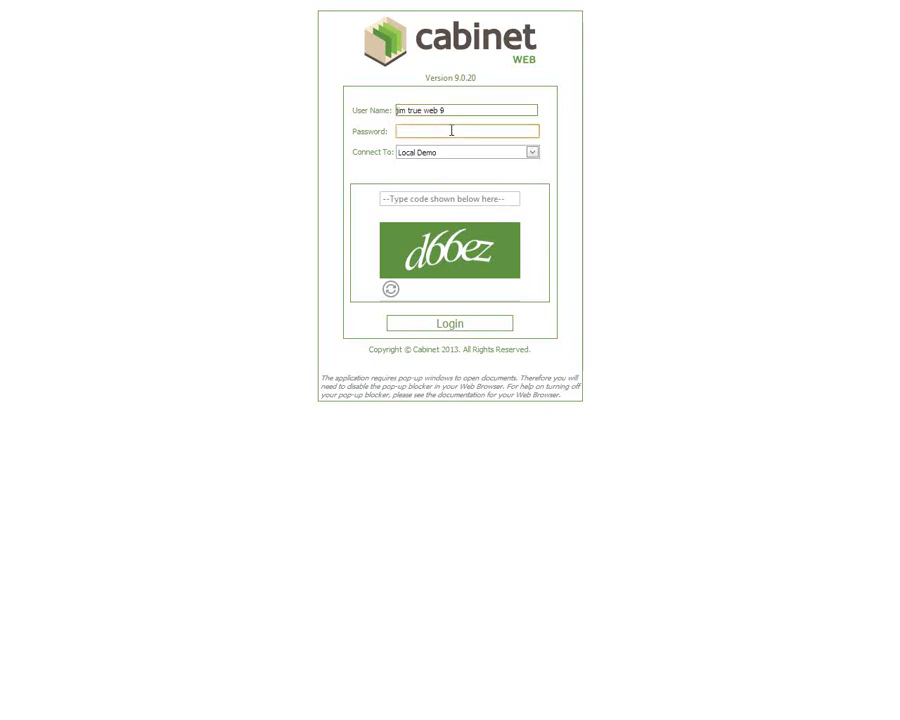
text(**)
click(430, 198)
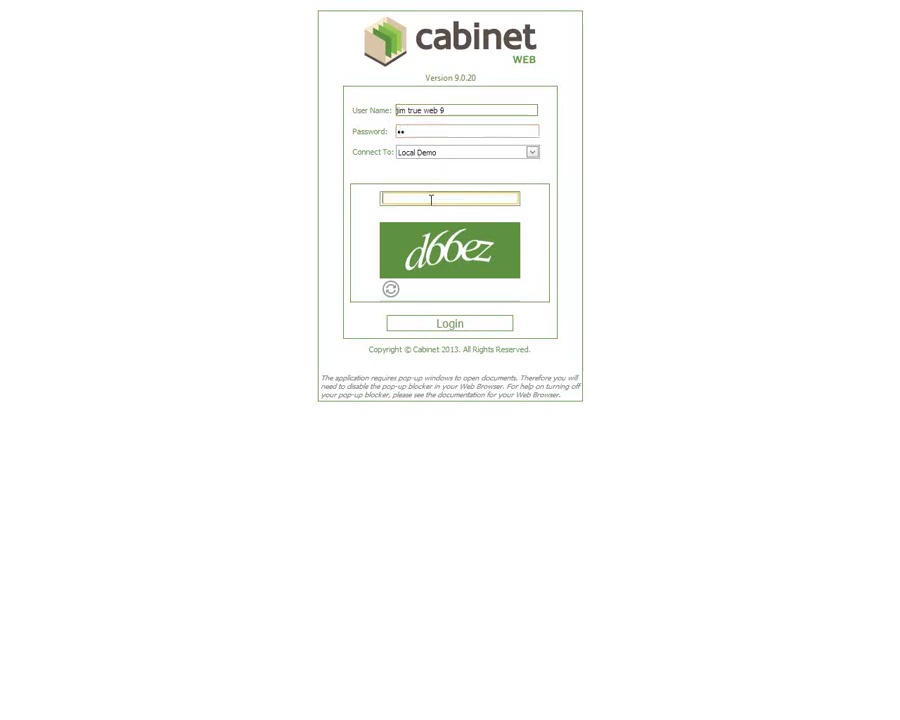
text(d)
text(66)
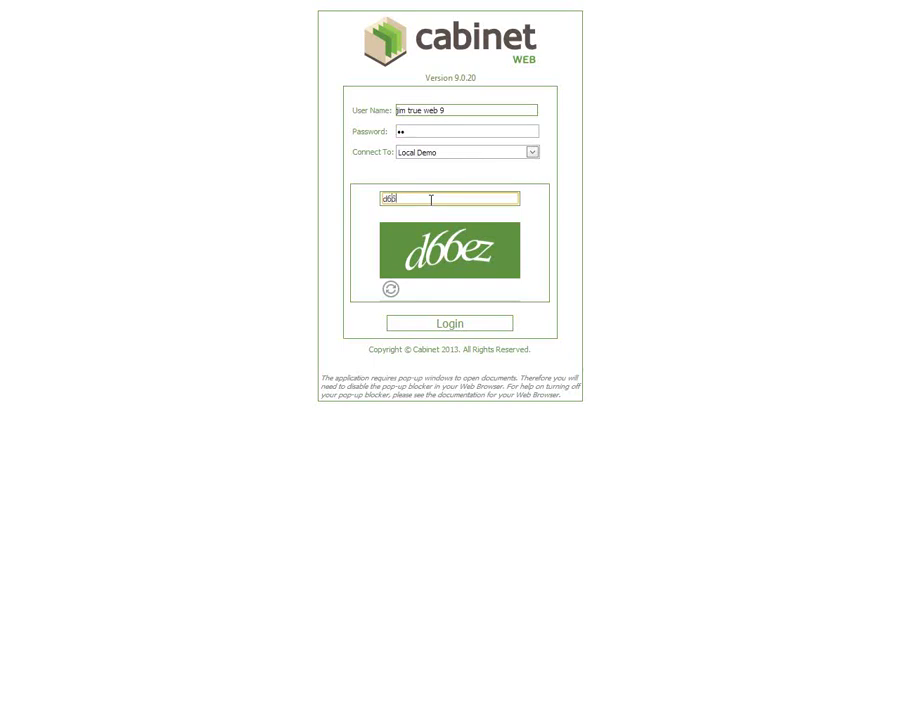
text(ez)
click(459, 329)
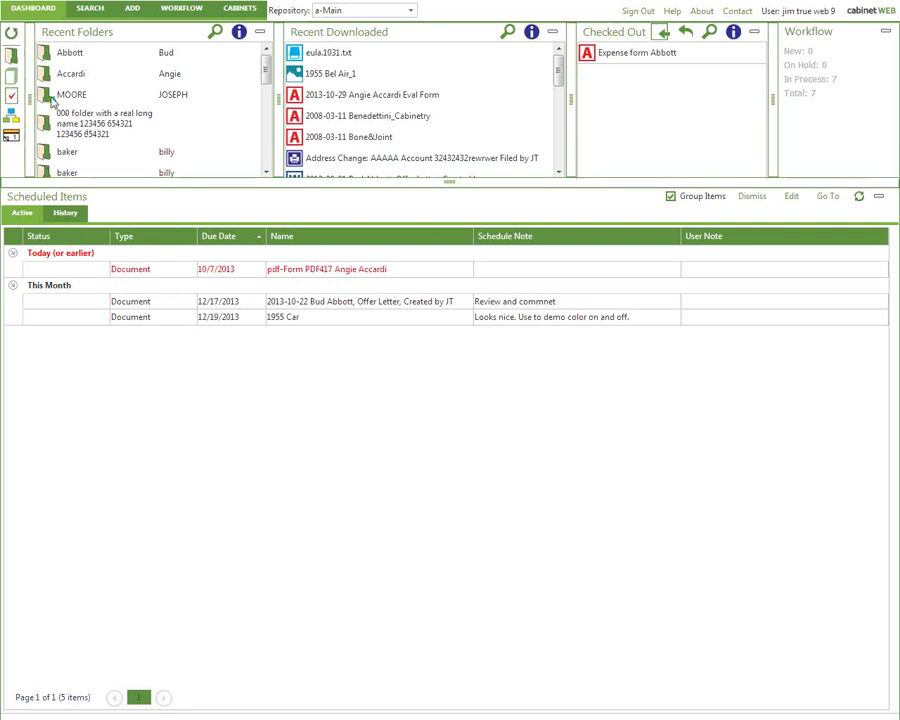
Step: Collapse Recent Folders, close Workflow, and drag the Scheduled Items splitter down to enlarge Recent Downloaded
click(13, 55)
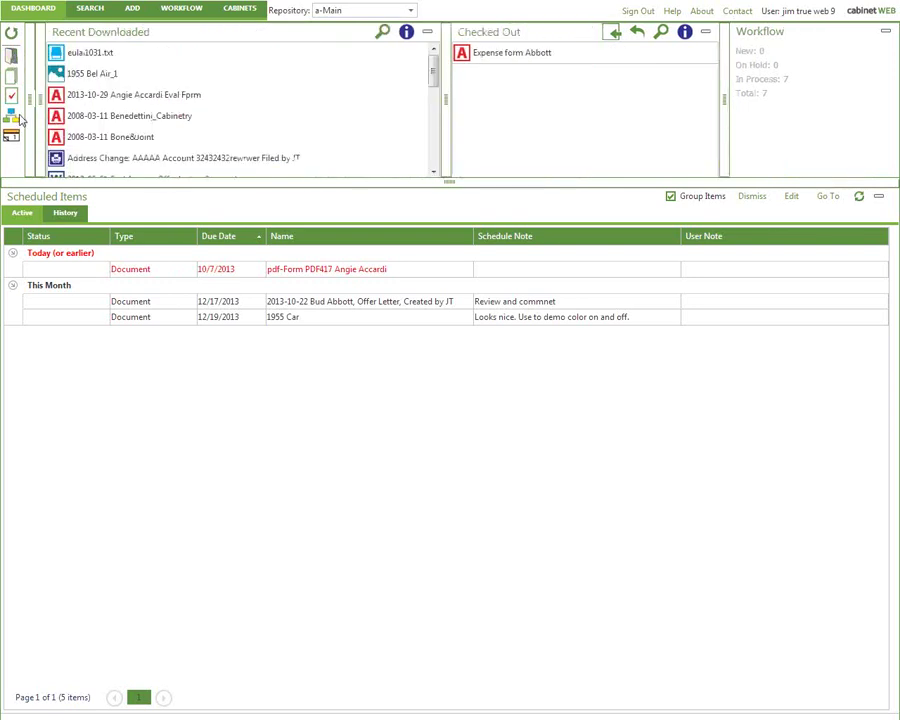
click(17, 118)
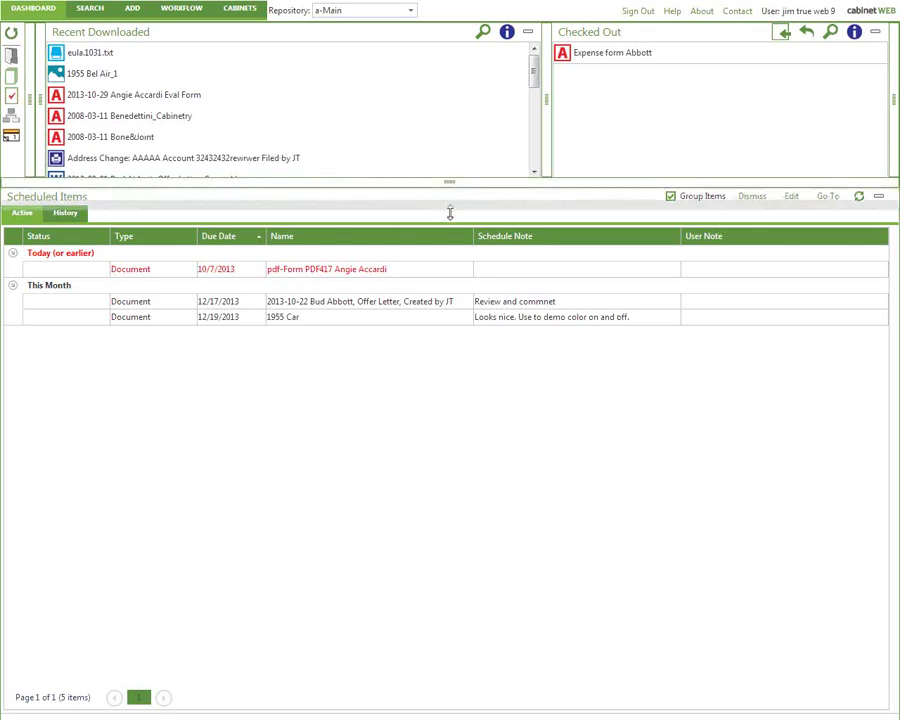
drag(455, 268, 456, 270)
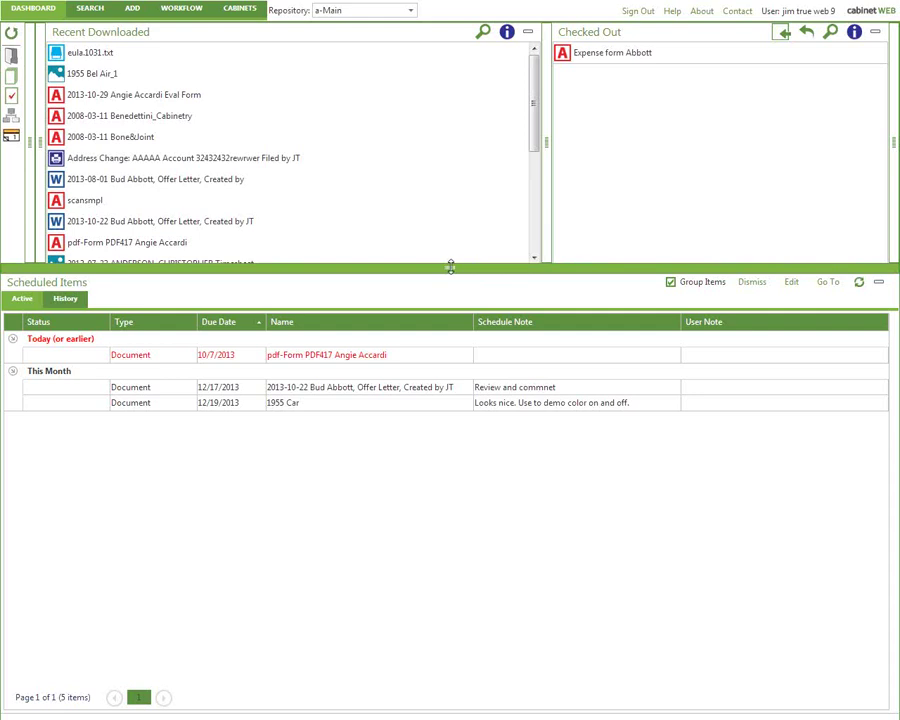
drag(450, 268, 470, 404)
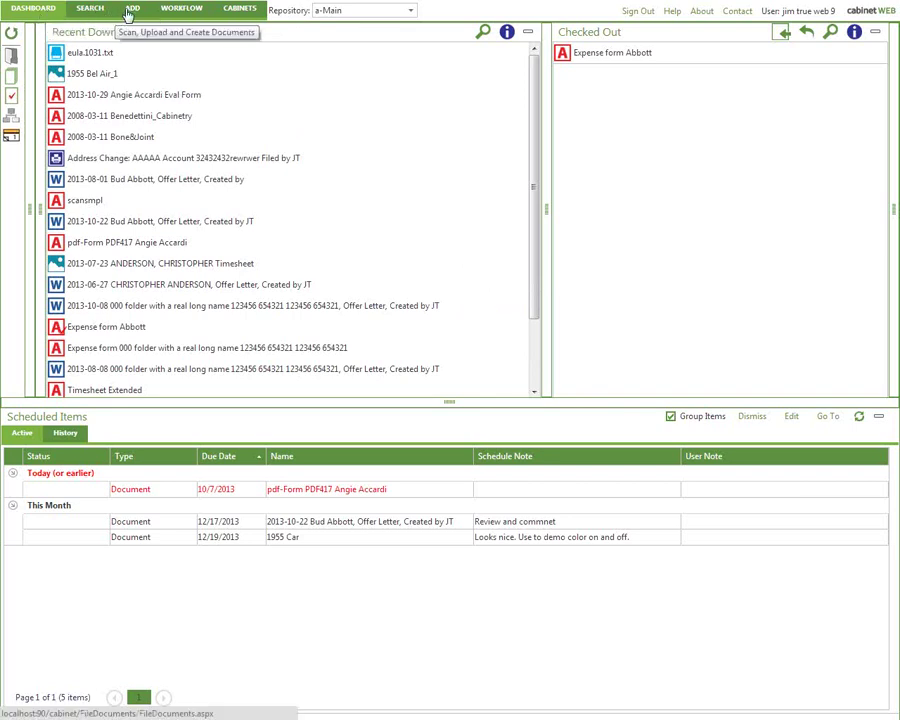
Step: In CABINETS, check the New menu and preview the Hollywood Auction 44 catalog in Abbott (Bud)
click(233, 15)
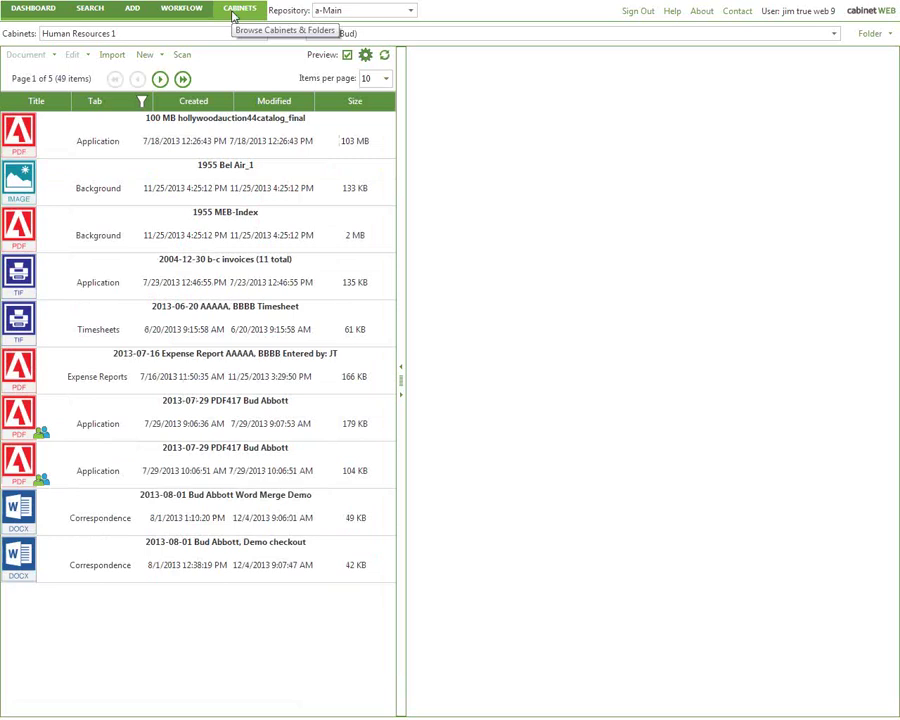
click(166, 64)
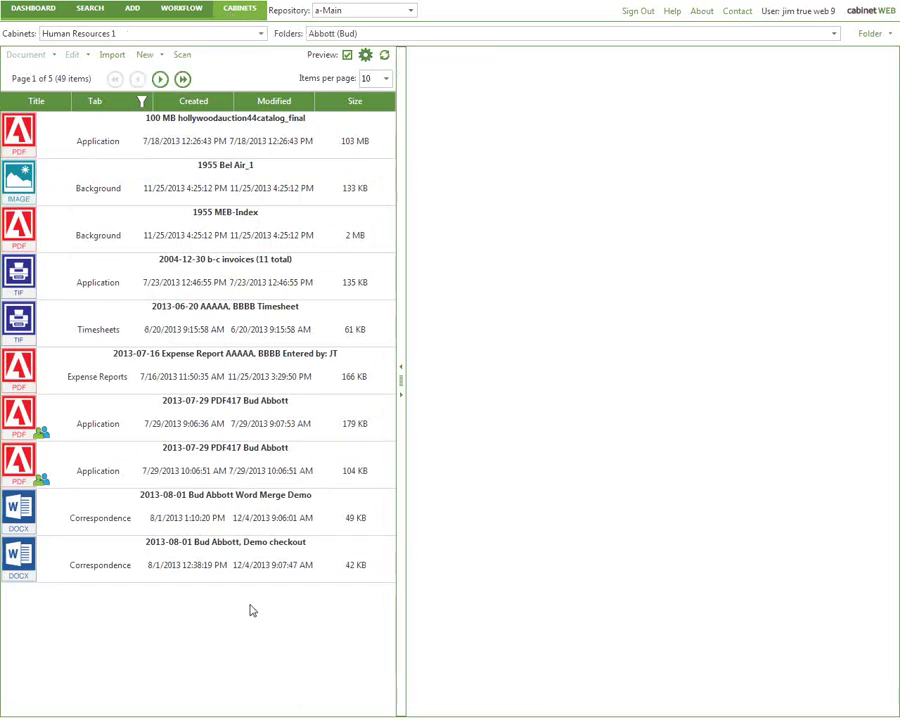
click(224, 147)
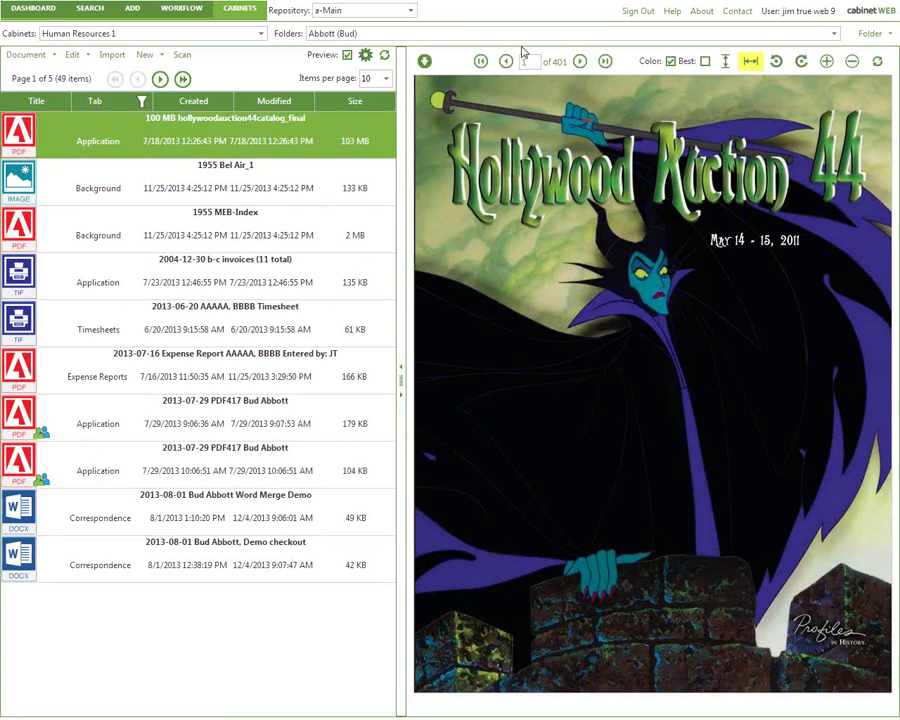
Step: Glance at the Folders list without changing folders, then reselect the auction catalog
click(834, 35)
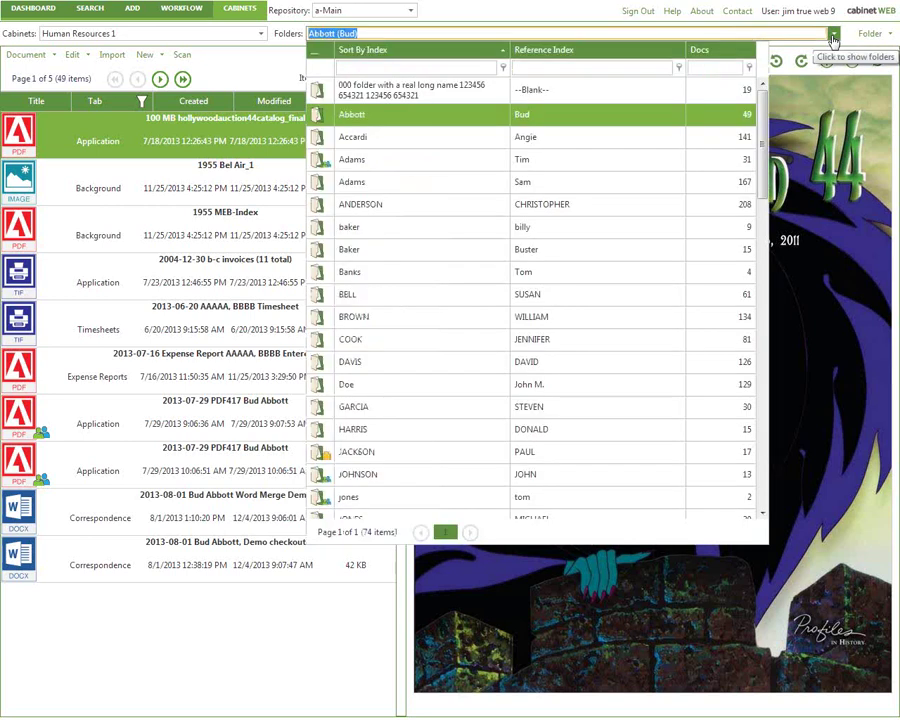
click(833, 36)
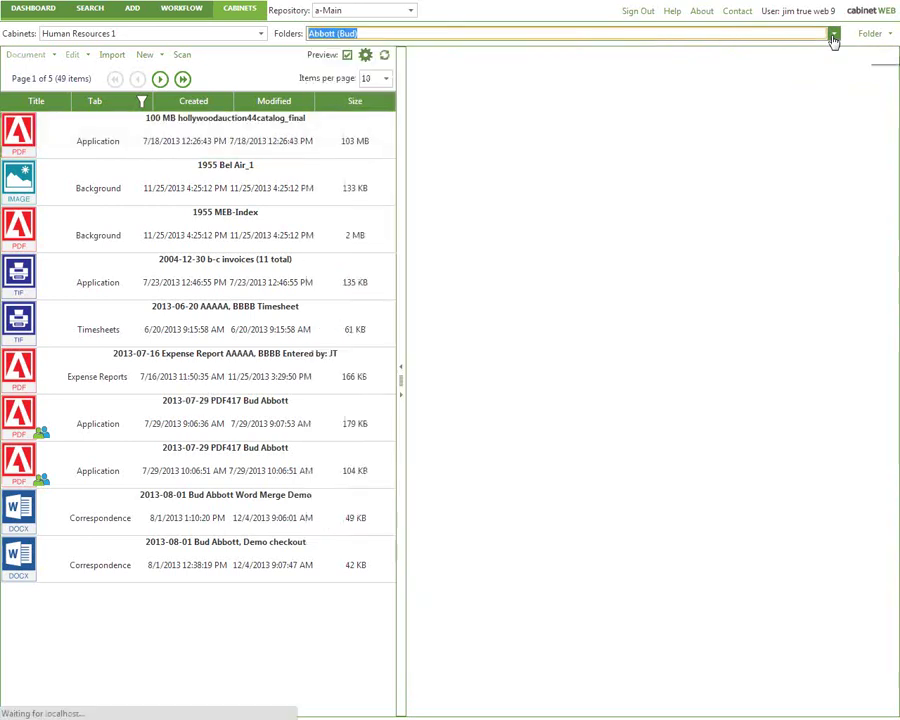
click(268, 125)
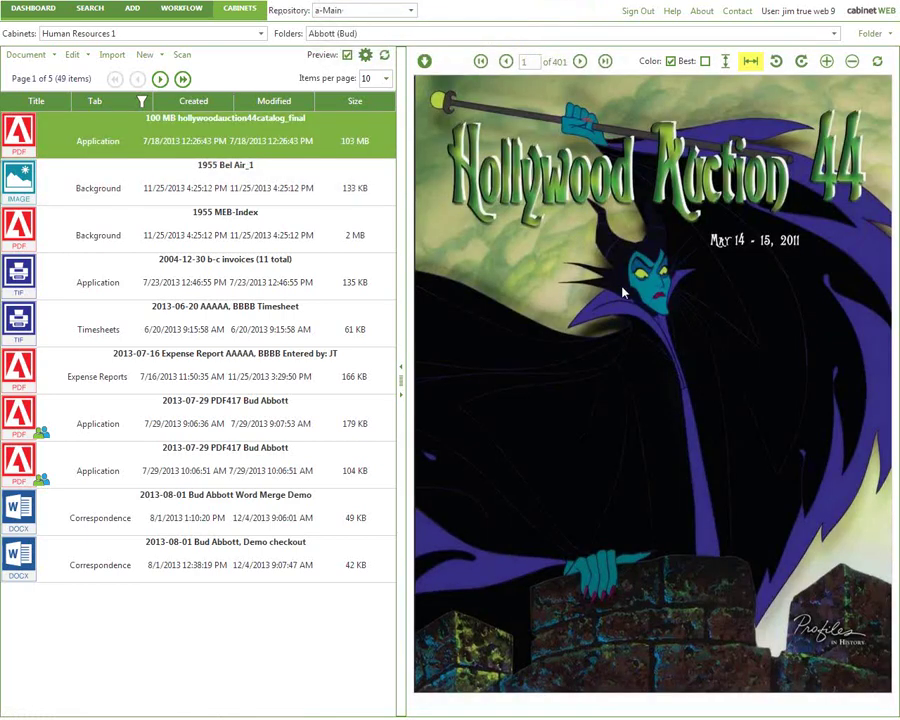
Step: Turn the catalog preview black-and-white and back to colour, then preview 1955 Bel Air_1
click(671, 62)
click(671, 62)
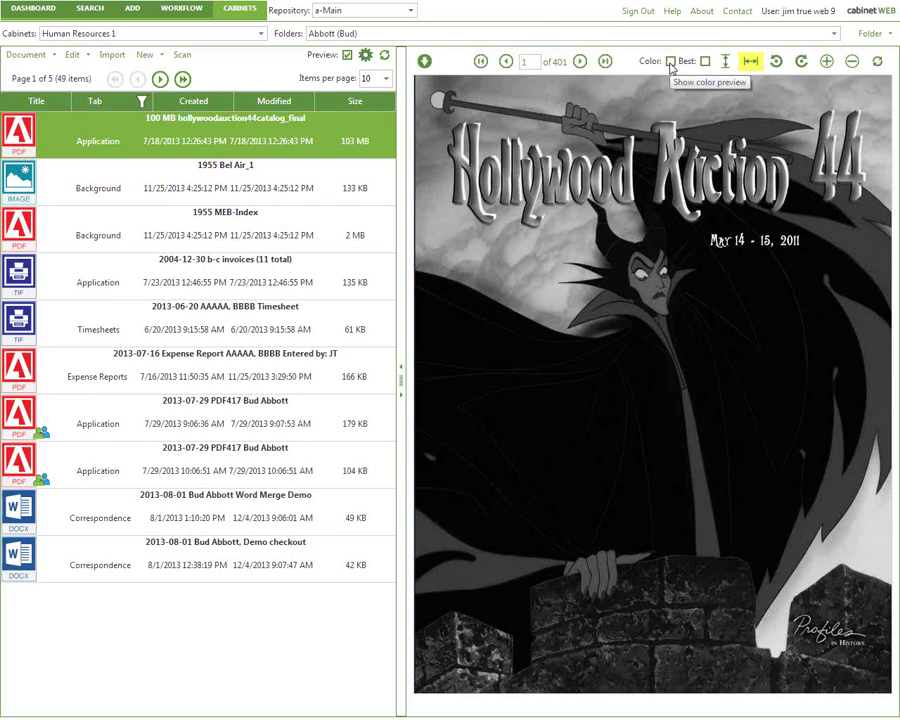
click(671, 62)
click(671, 62)
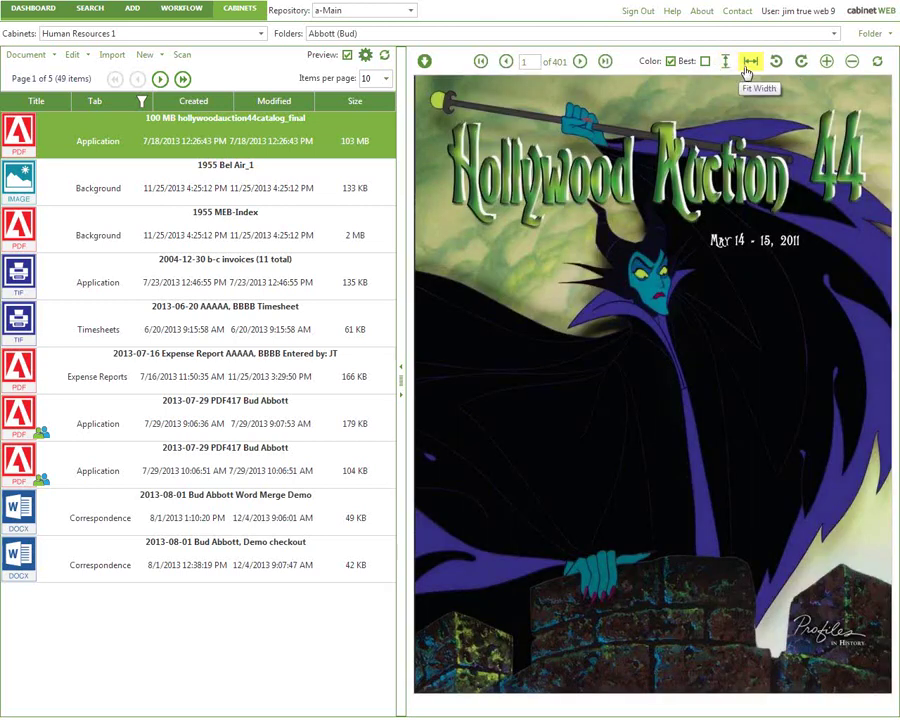
click(350, 197)
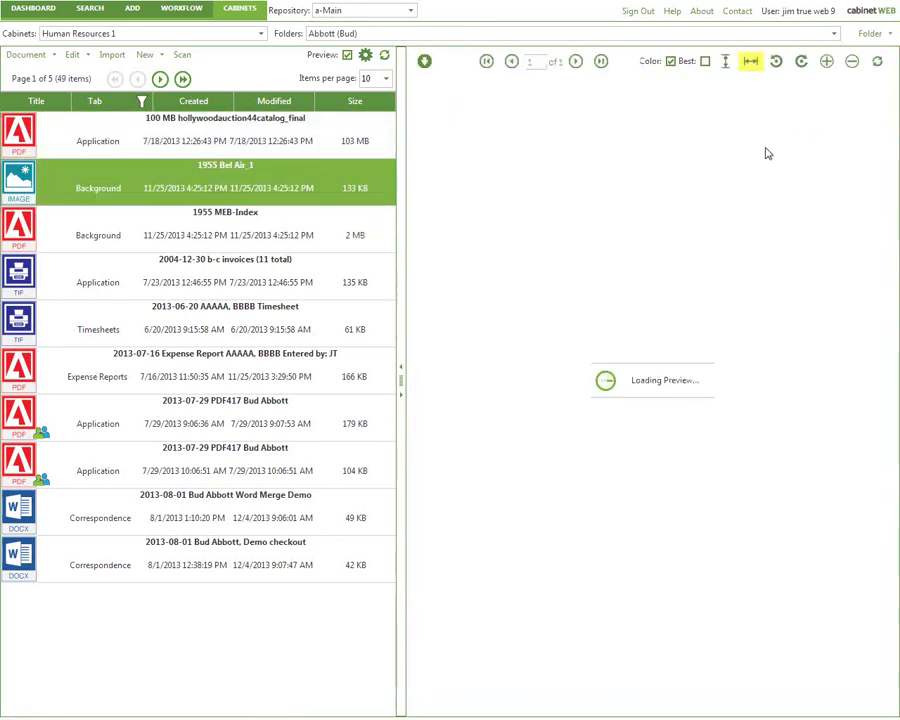
Step: Fit the Bel Air photo to height, scroll across it, then preview the 2004-12-30 b-c invoices
click(727, 63)
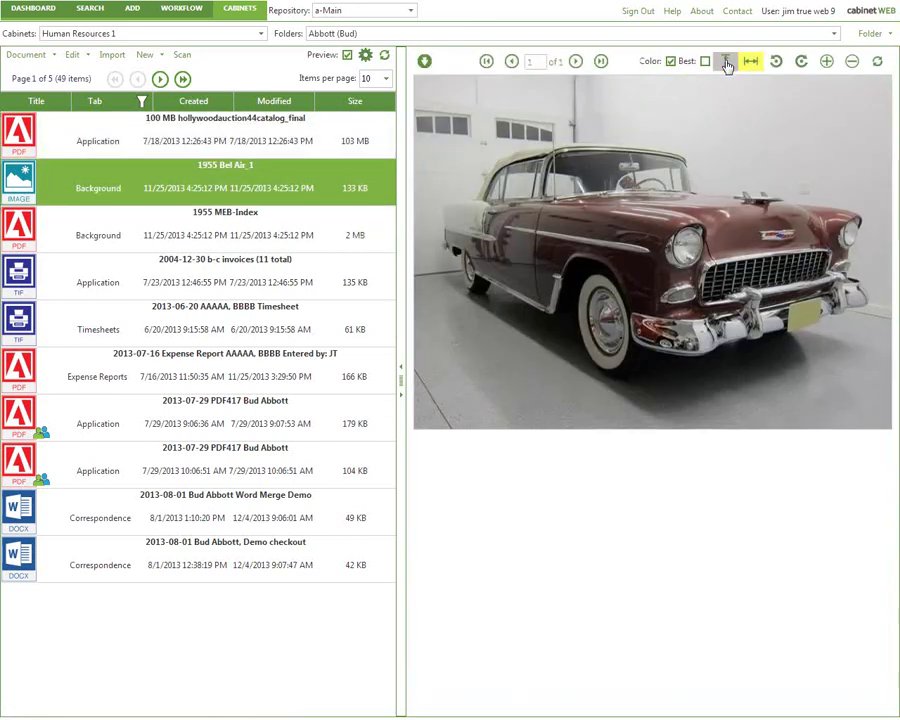
mouse_move(655, 704)
mouse_down()
mouse_move(790, 701)
mouse_move(623, 705)
mouse_up()
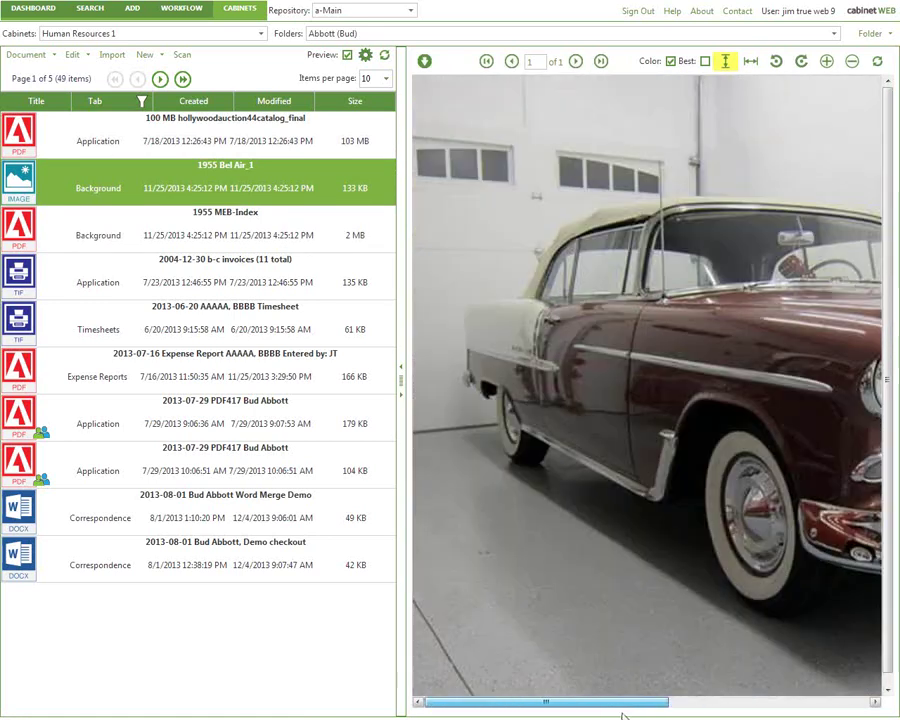
click(253, 281)
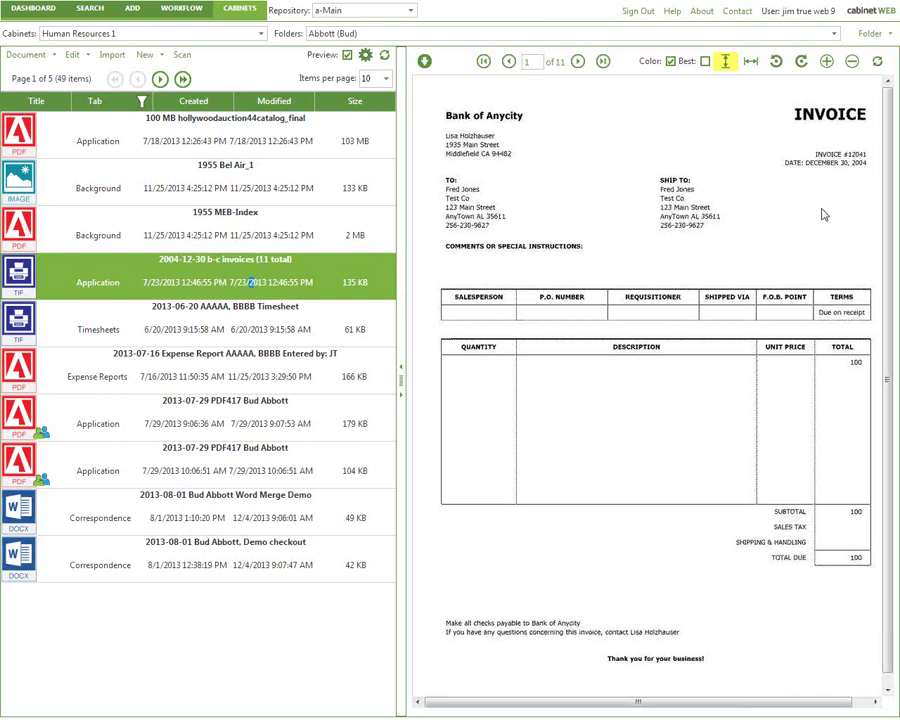
Step: Zoom the invoice in with Best resolution enabled, then return to the Hollywood Auction 44 catalog
click(826, 62)
click(826, 62)
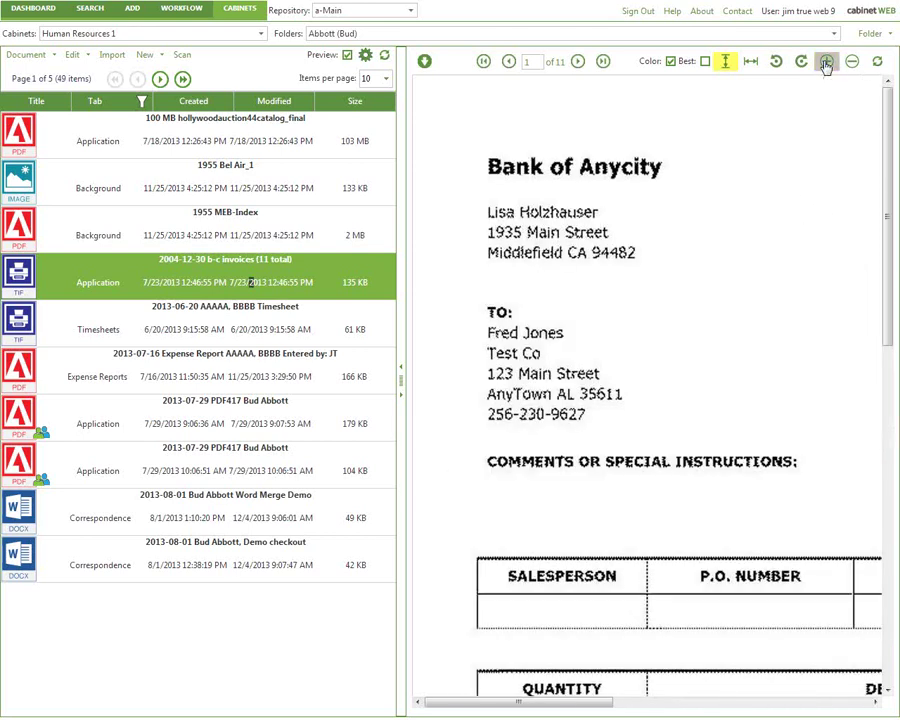
click(826, 62)
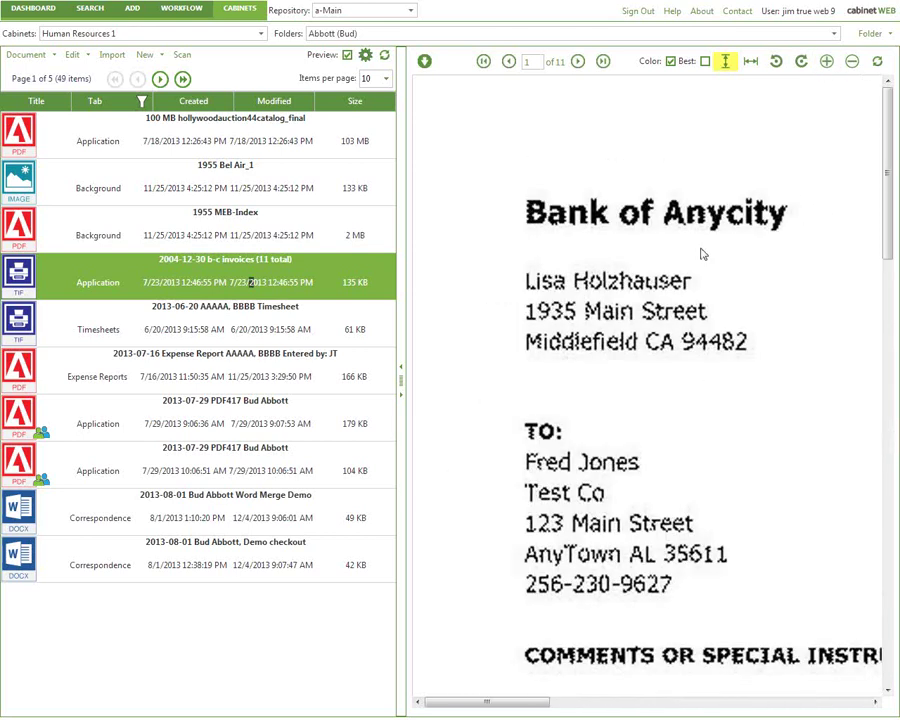
click(706, 62)
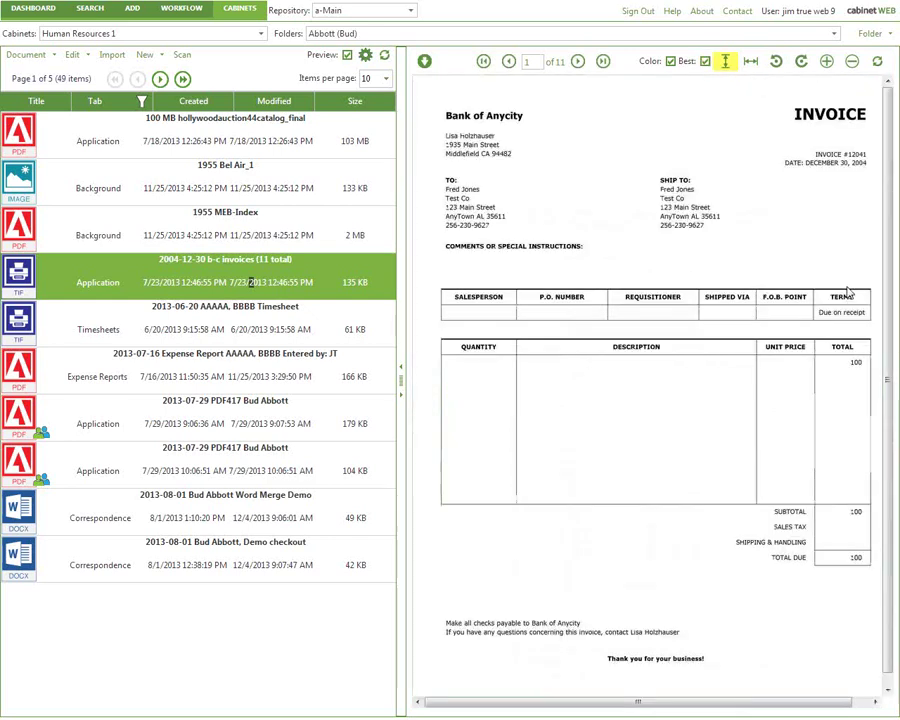
click(826, 62)
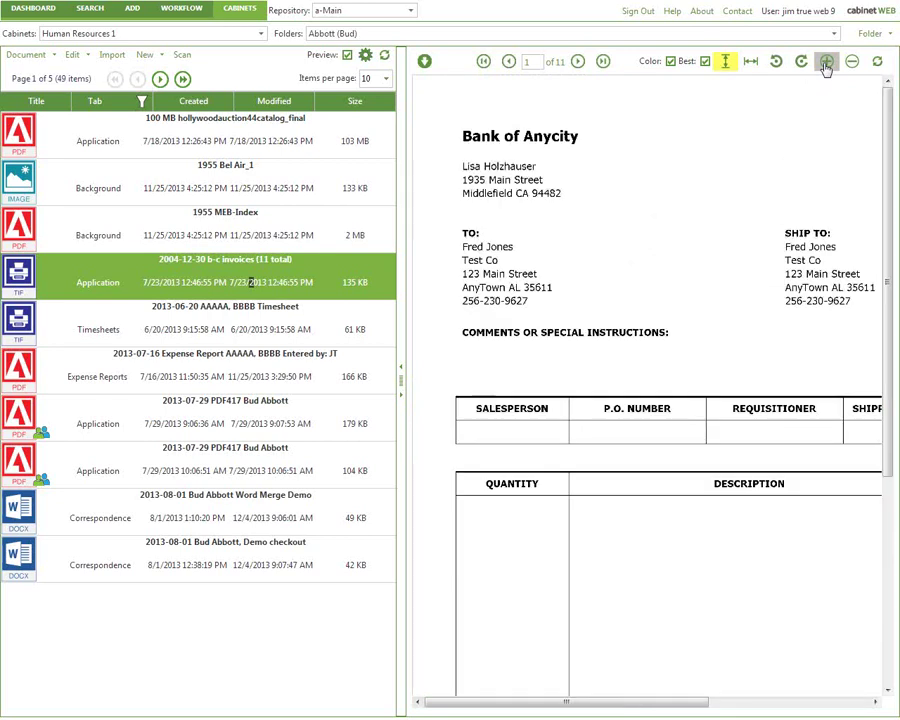
click(826, 62)
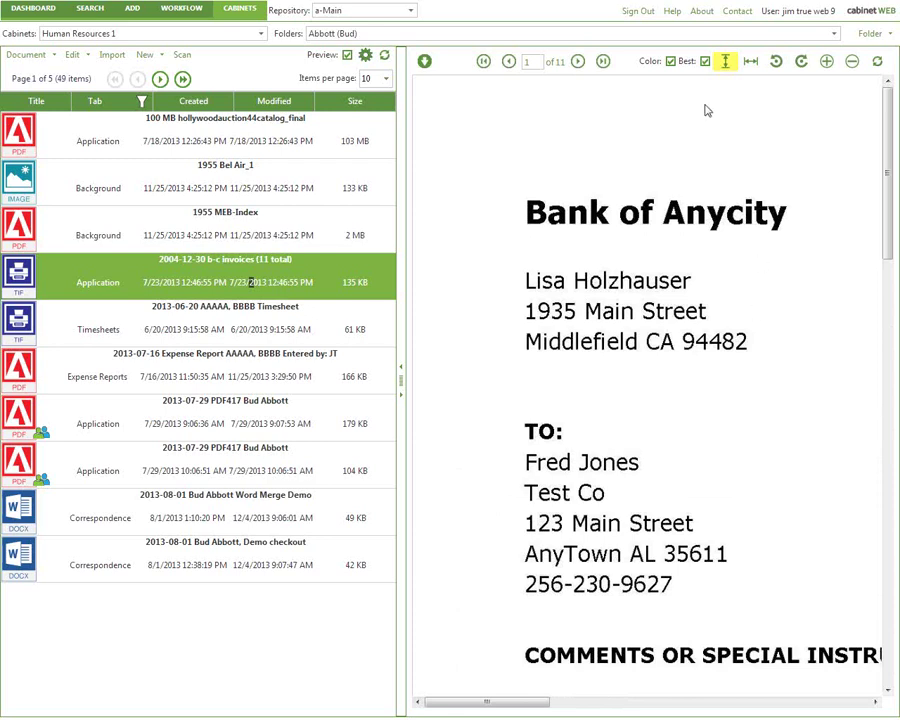
click(212, 133)
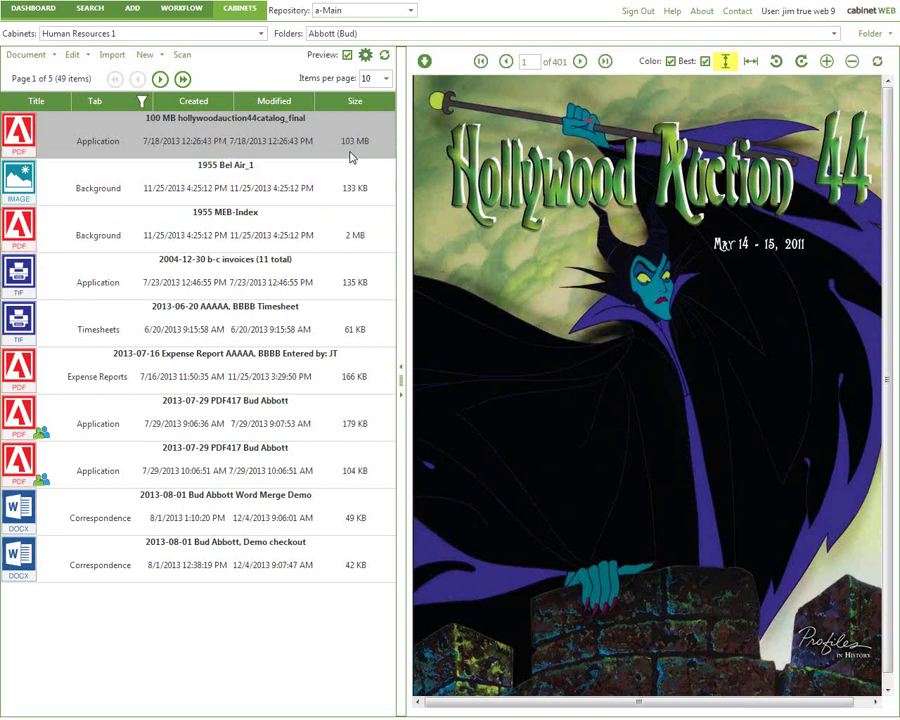
Step: Advance the auction catalog one page, then jump to page 100
click(579, 62)
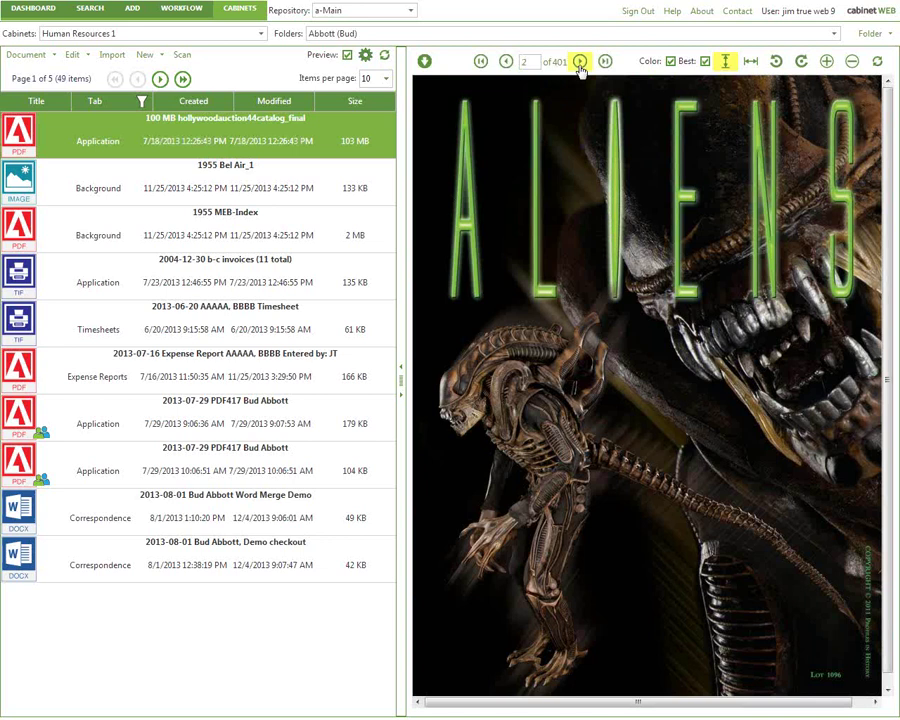
click(503, 64)
text(100)
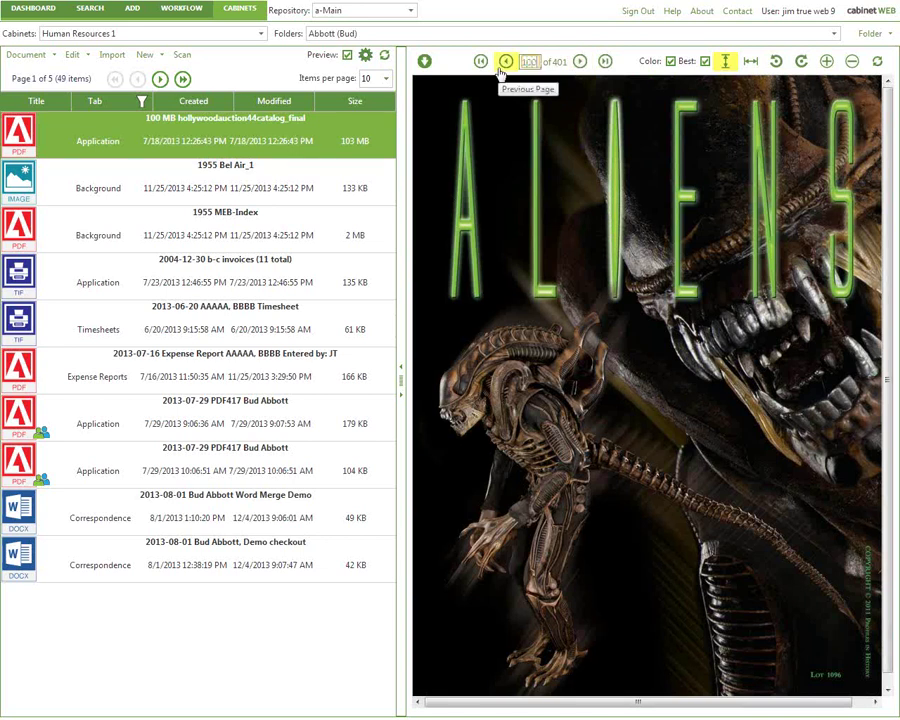
key(Return)
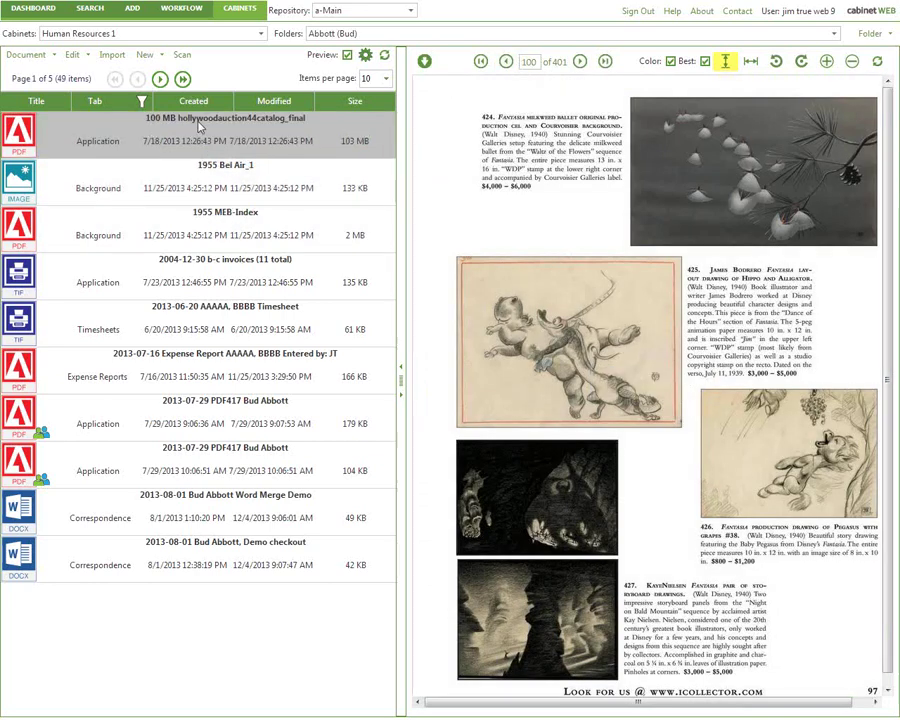
Step: Look over the Edit and Document menus, then preview the Bud Abbott Demo checkout letter
click(71, 55)
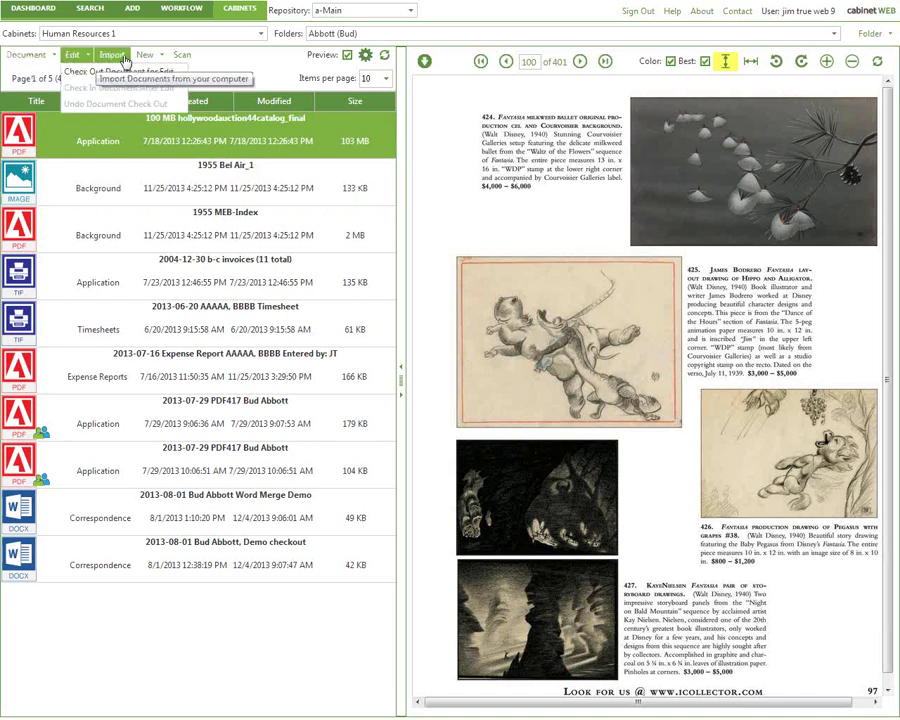
click(54, 58)
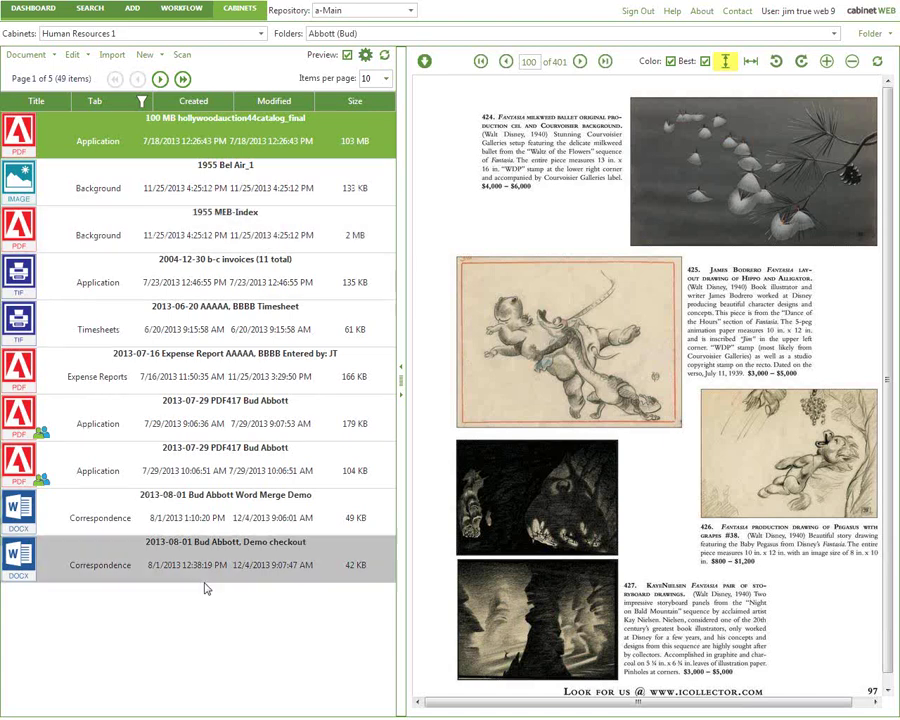
click(242, 566)
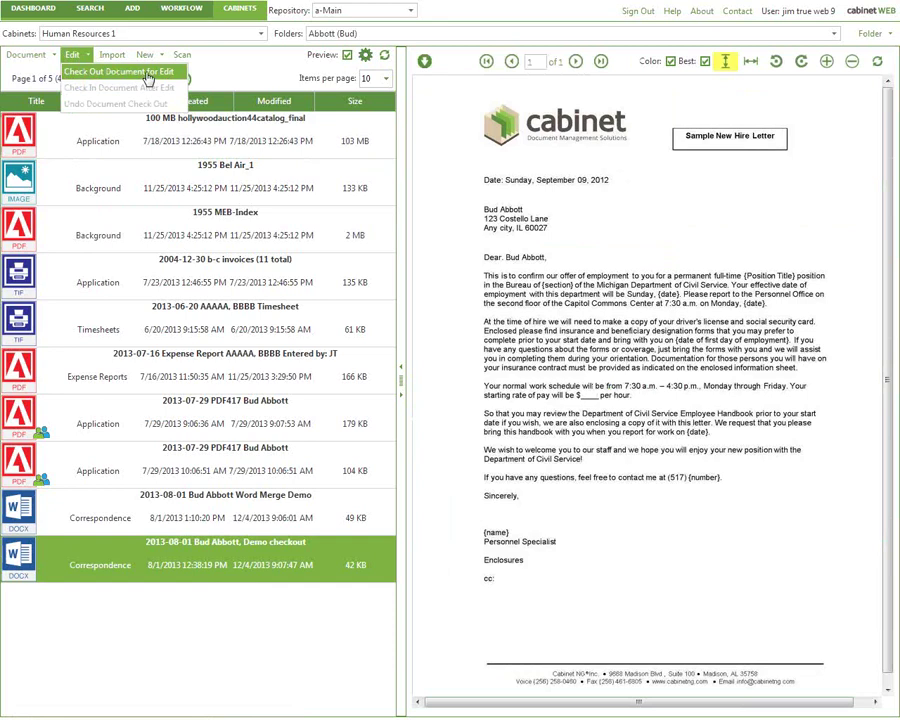
Step: Check out the Demo checkout letter for edit with the note 'Demo of checkout'
click(148, 73)
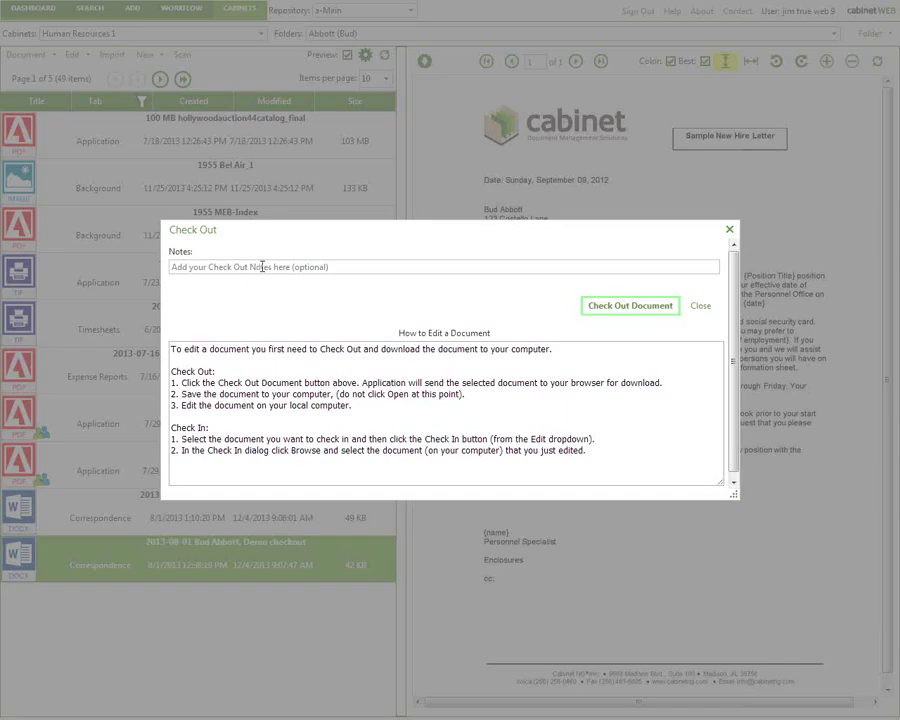
click(262, 267)
text(Demo of checkout)
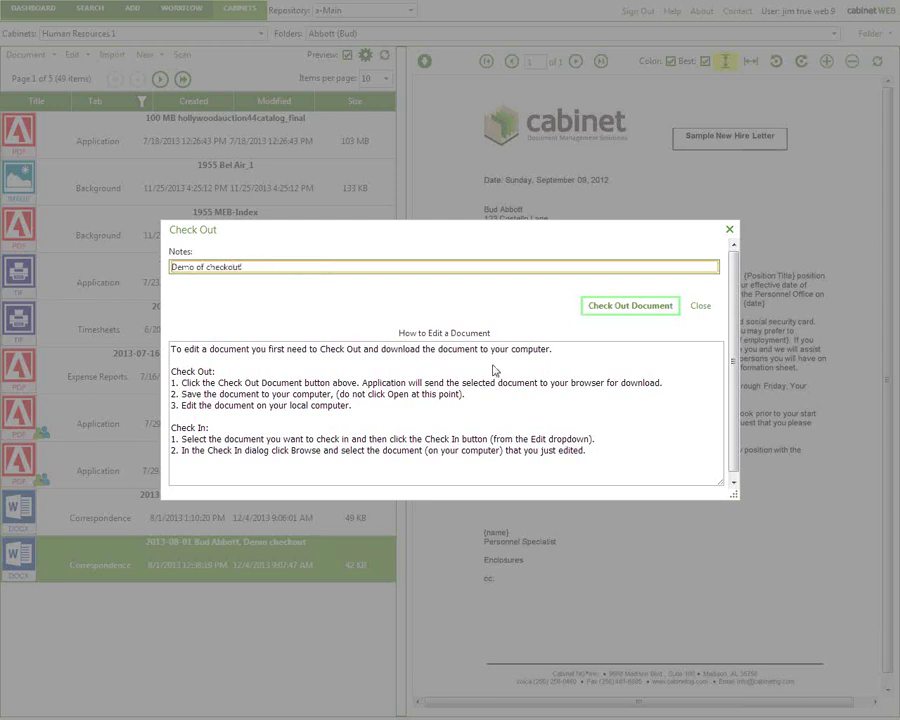
click(618, 306)
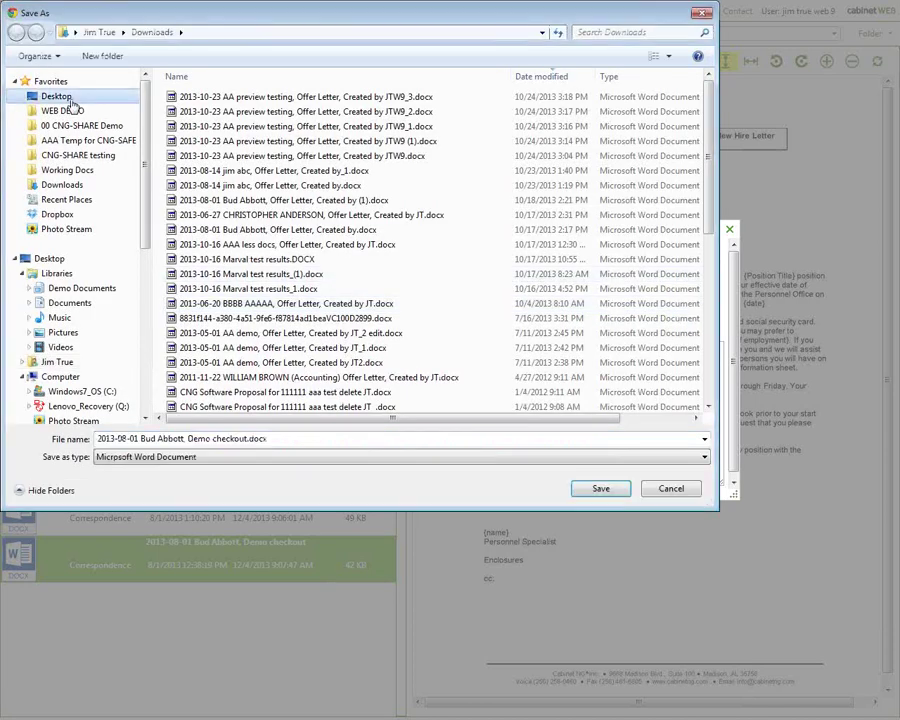
Step: Save the downloaded letter to WEB DEMO, dismiss the checkout notice, and open it in Word
click(71, 98)
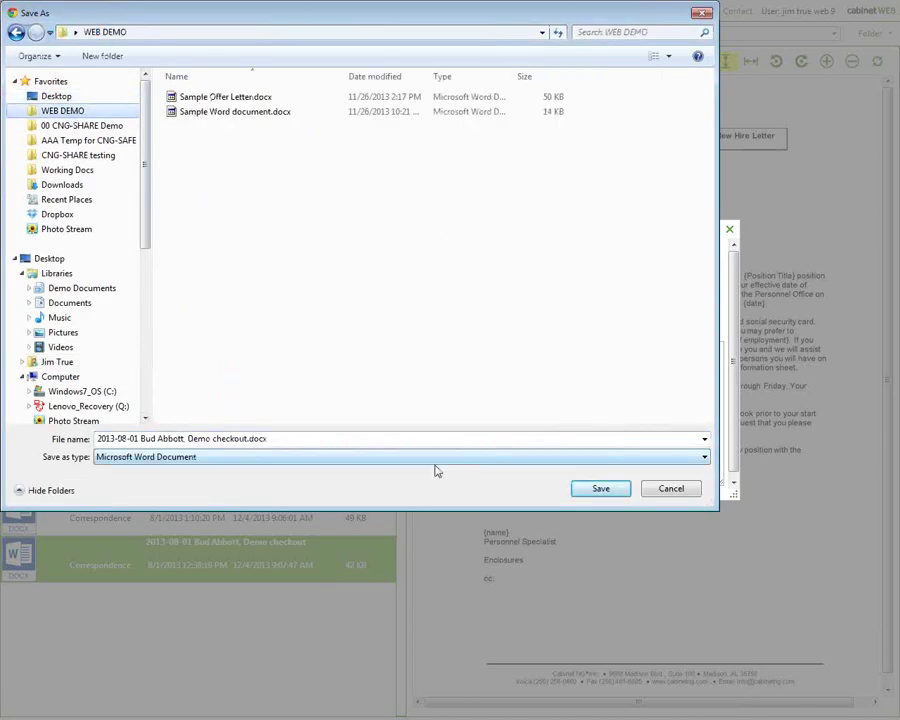
click(601, 490)
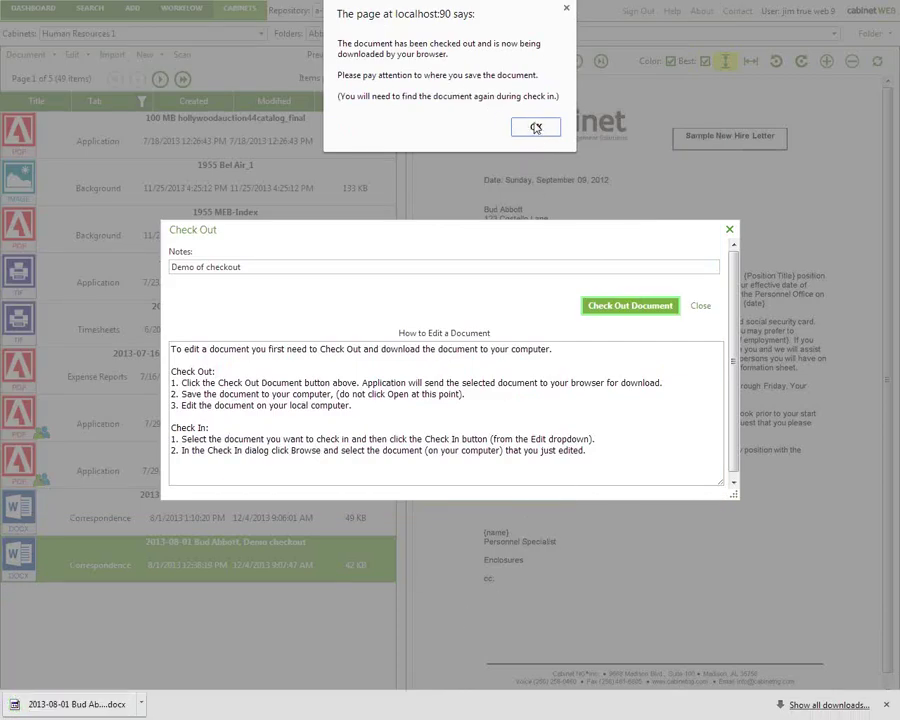
click(535, 127)
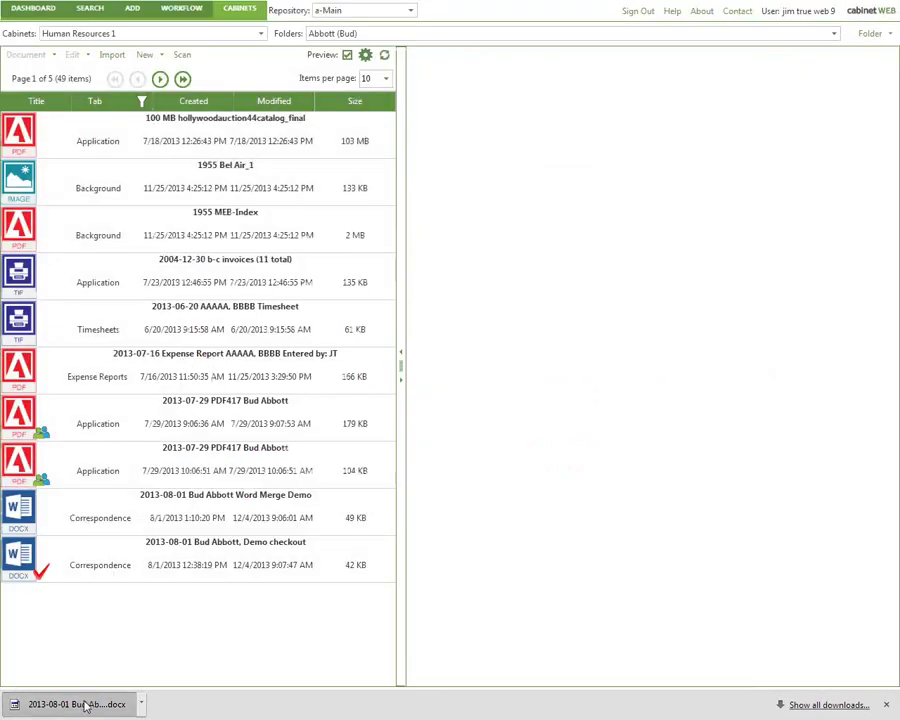
click(70, 704)
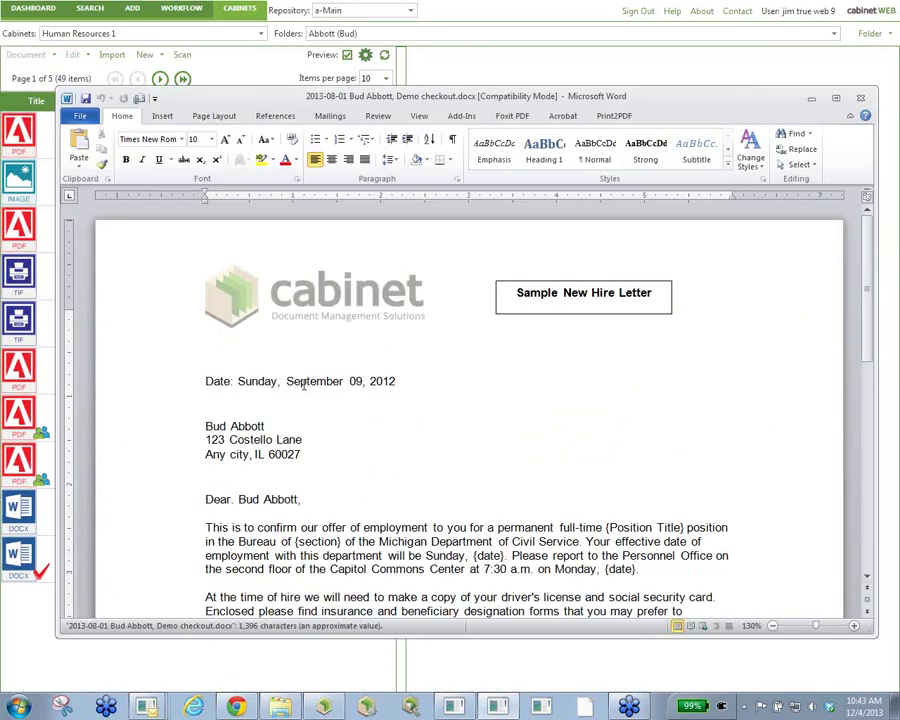
Step: Replace 'September 09' with 'Dec 04', delete 'Sunday', then close Word saving the letter
double_click(308, 386)
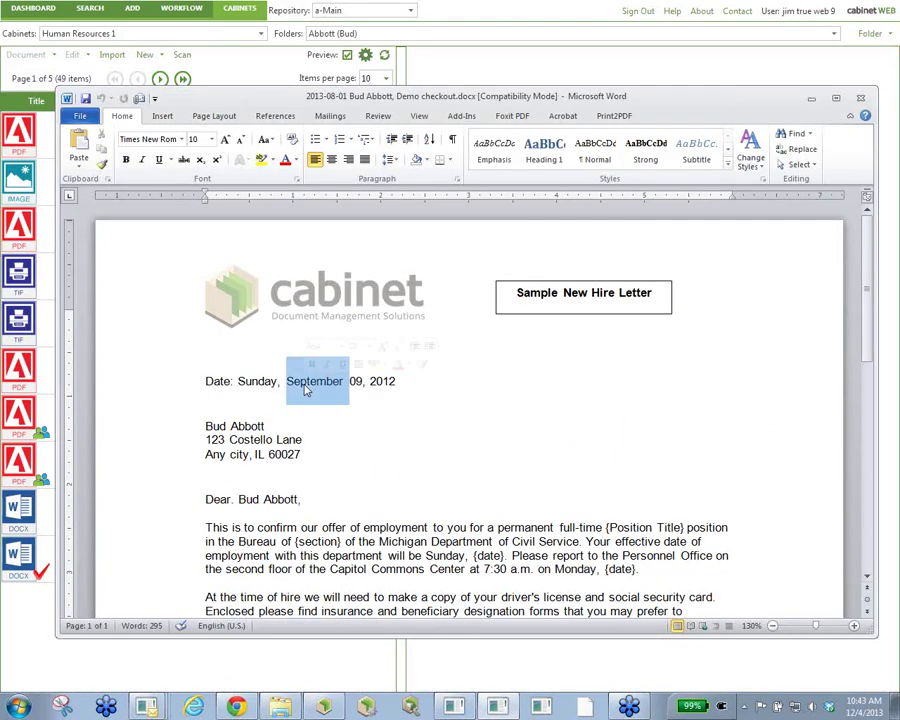
text(Dec)
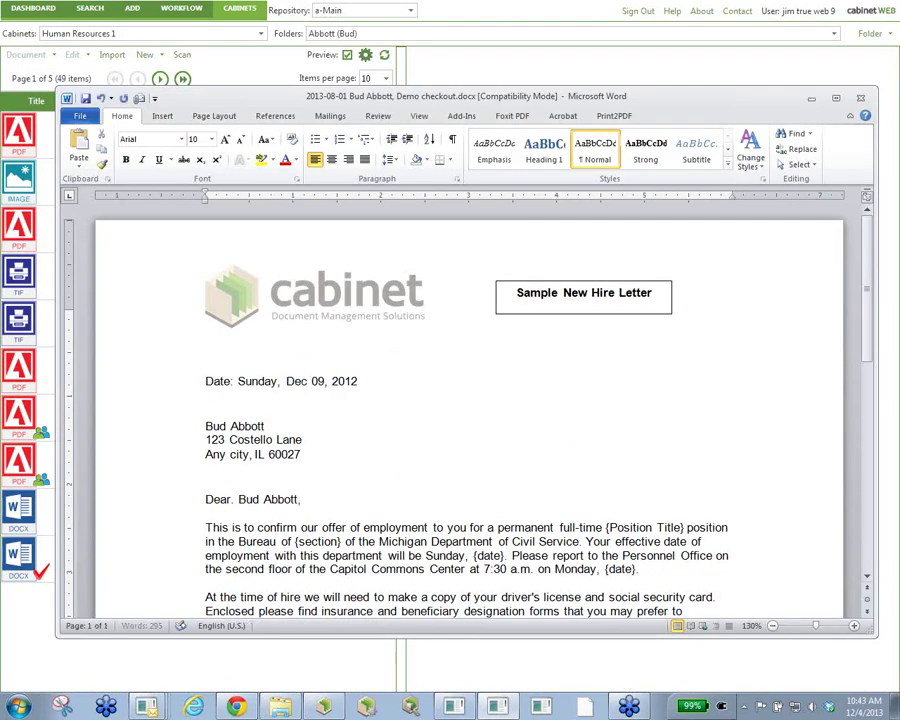
click(326, 383)
key(BackSpace)
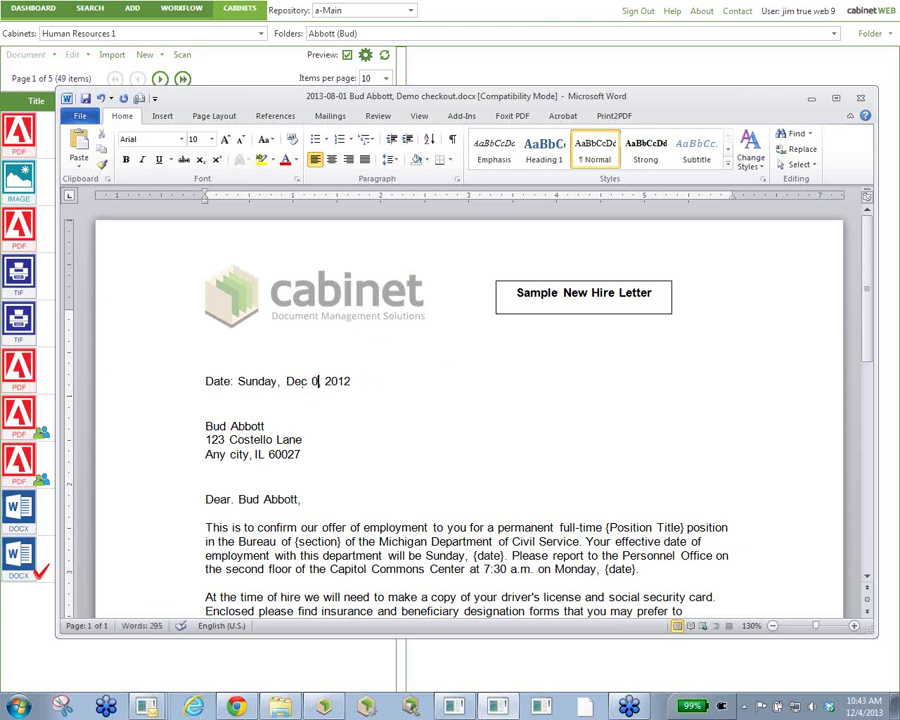
text(4)
double_click(257, 381)
key(Delete)
key(Delete)
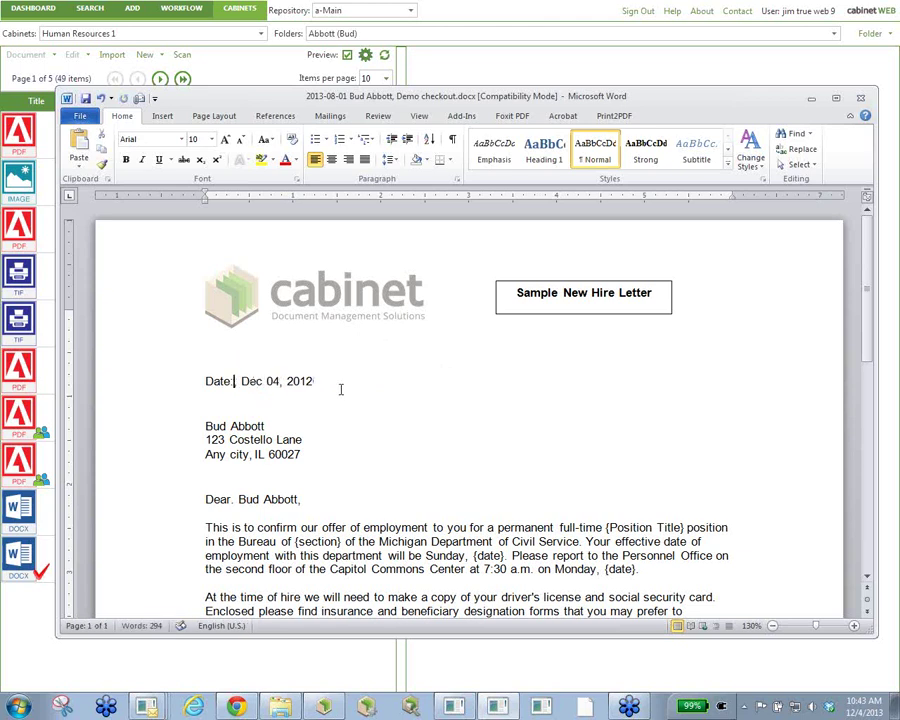
click(866, 100)
click(392, 426)
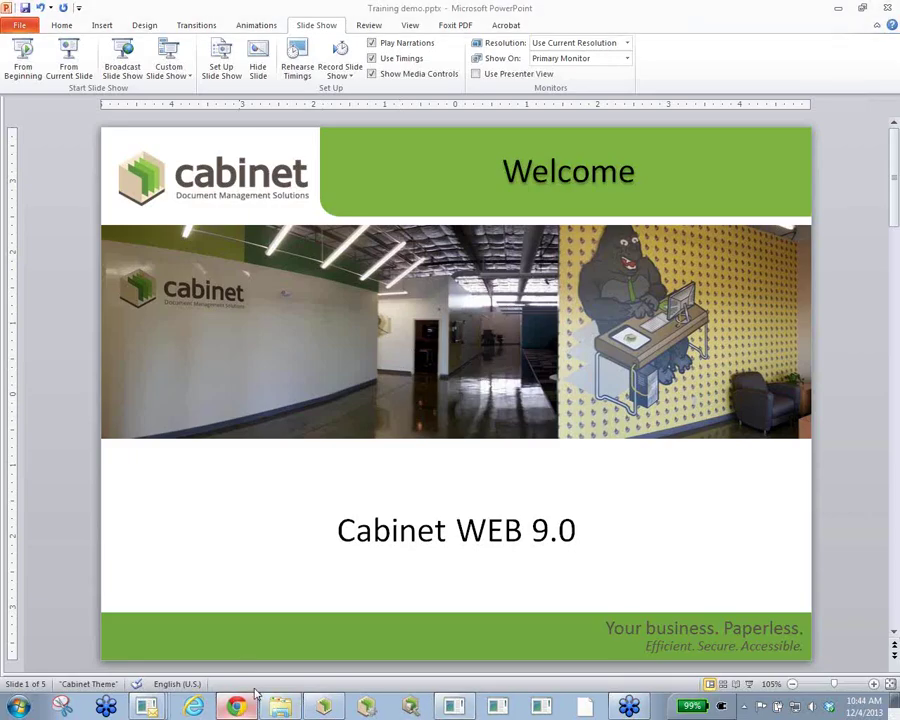
Step: Back in Chrome, select the checked-out Demo checkout letter and show its Edit menu
click(237, 708)
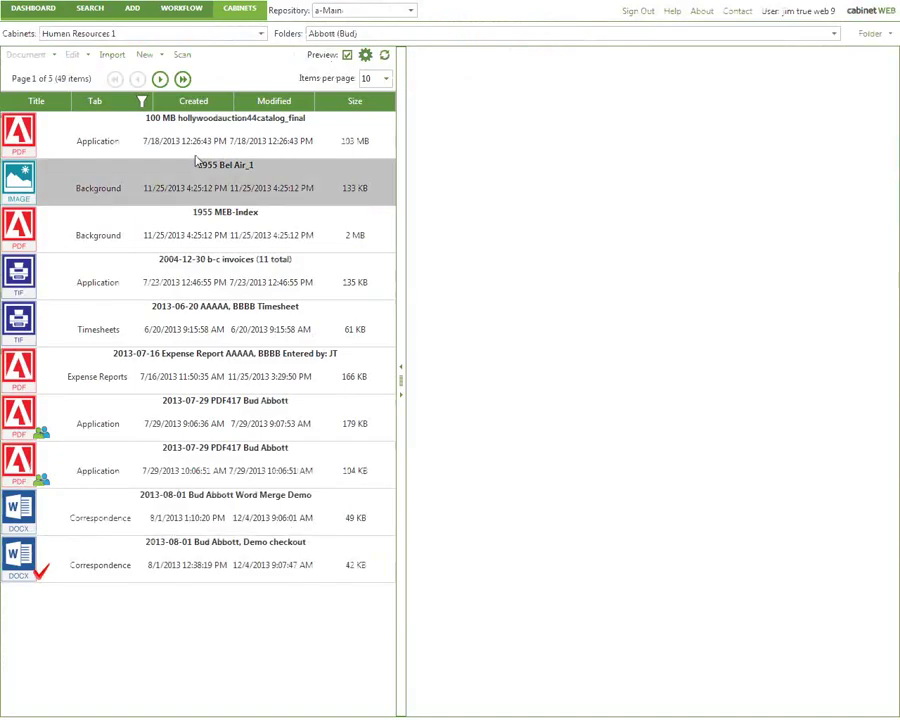
click(137, 568)
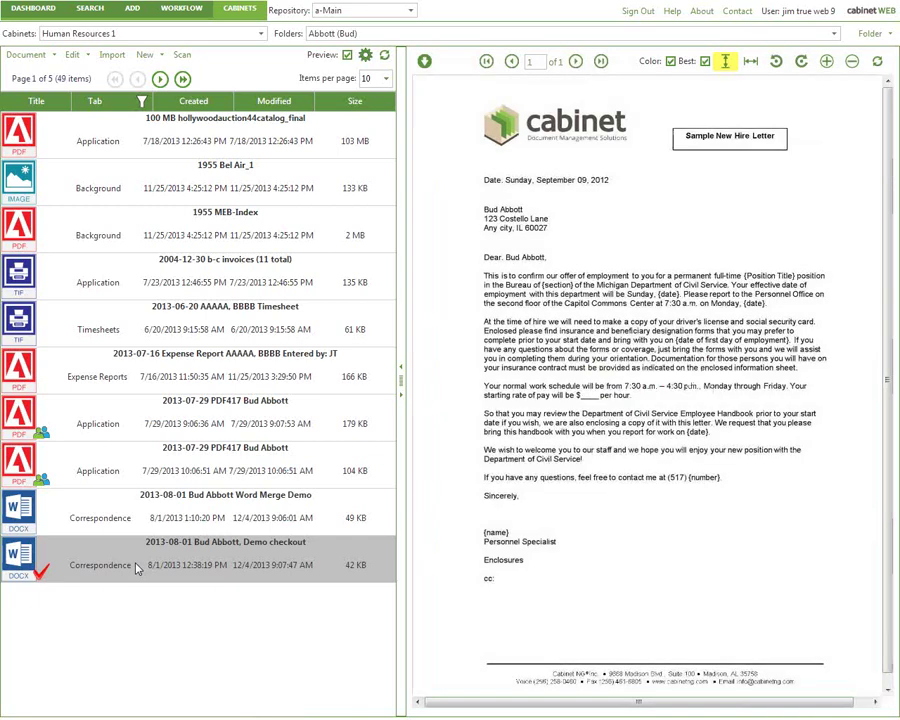
click(72, 55)
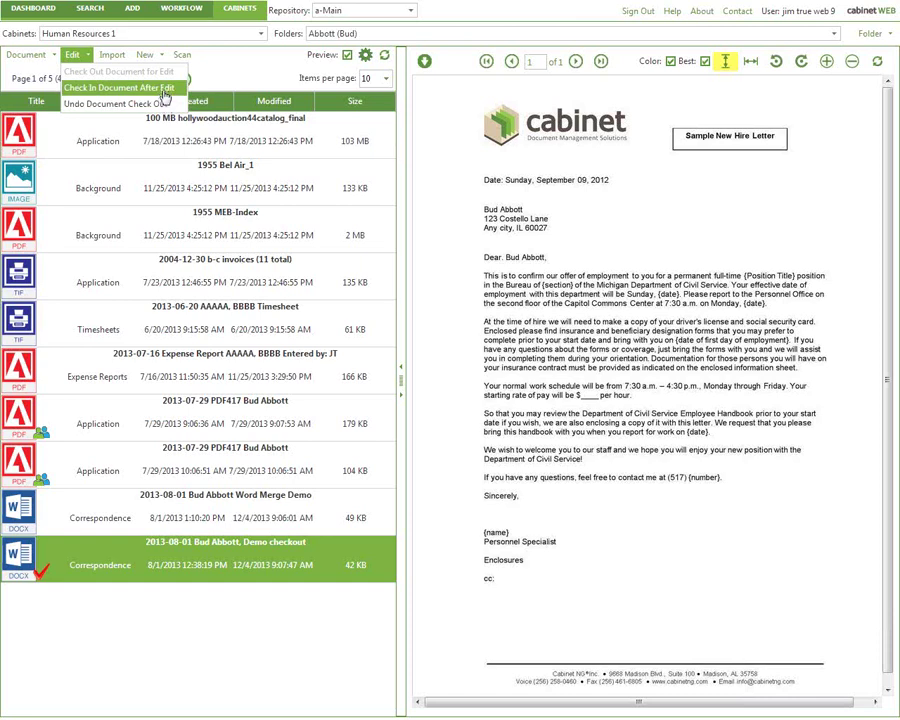
Step: Check in the edited Demo checkout file from WEB DEMO and preview its Dec 04, 2012 version
click(166, 90)
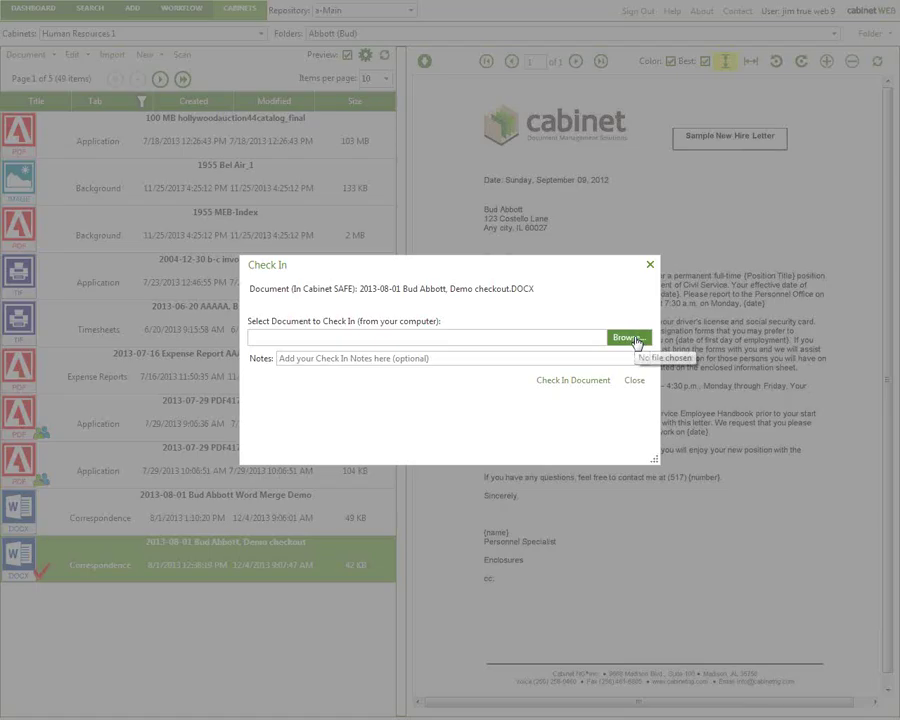
click(636, 340)
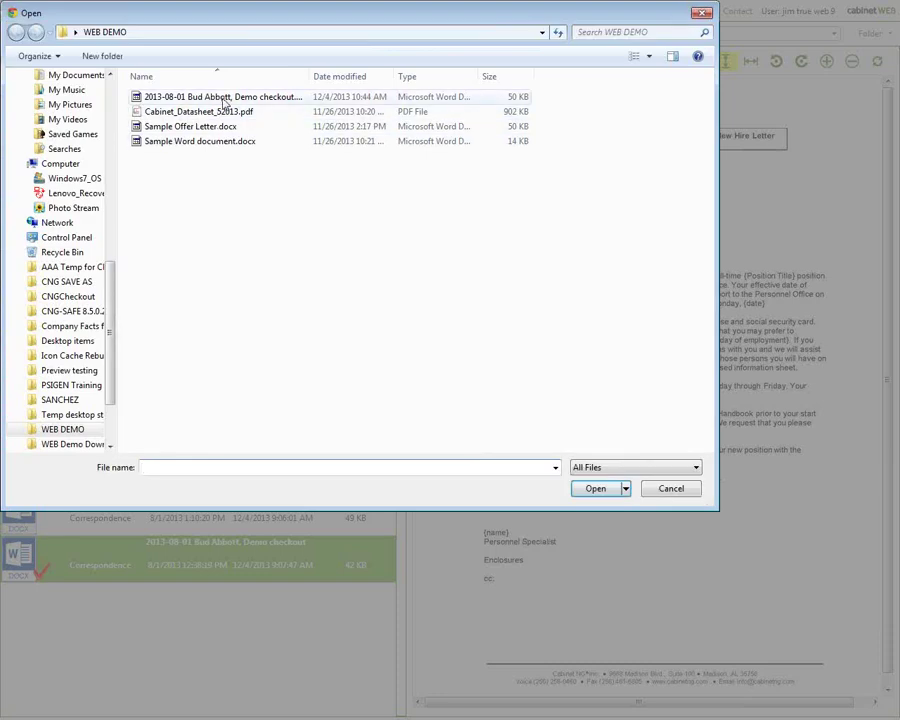
click(224, 100)
click(596, 490)
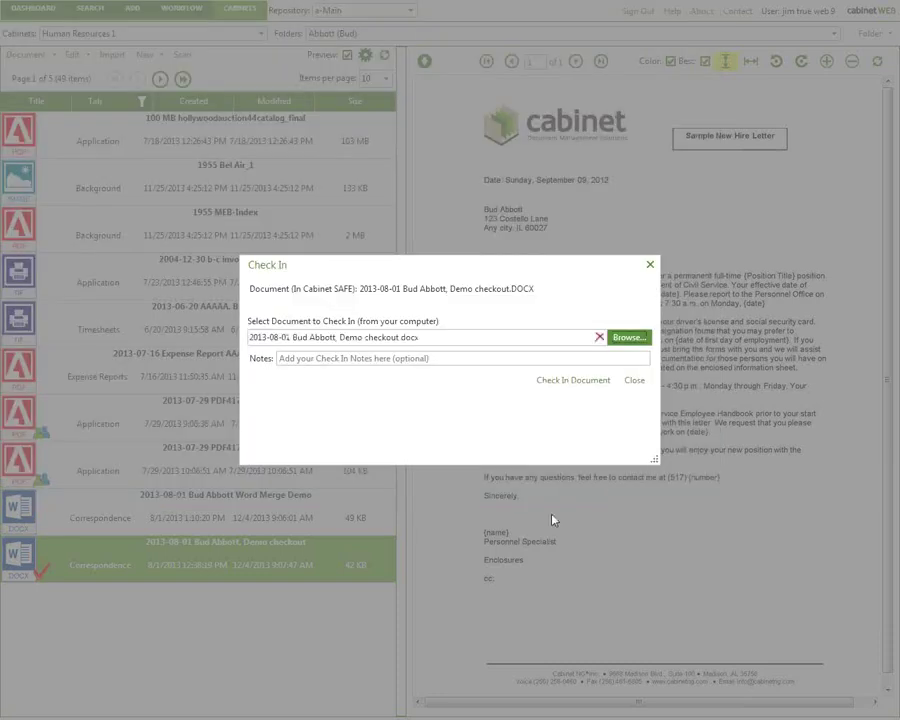
click(568, 382)
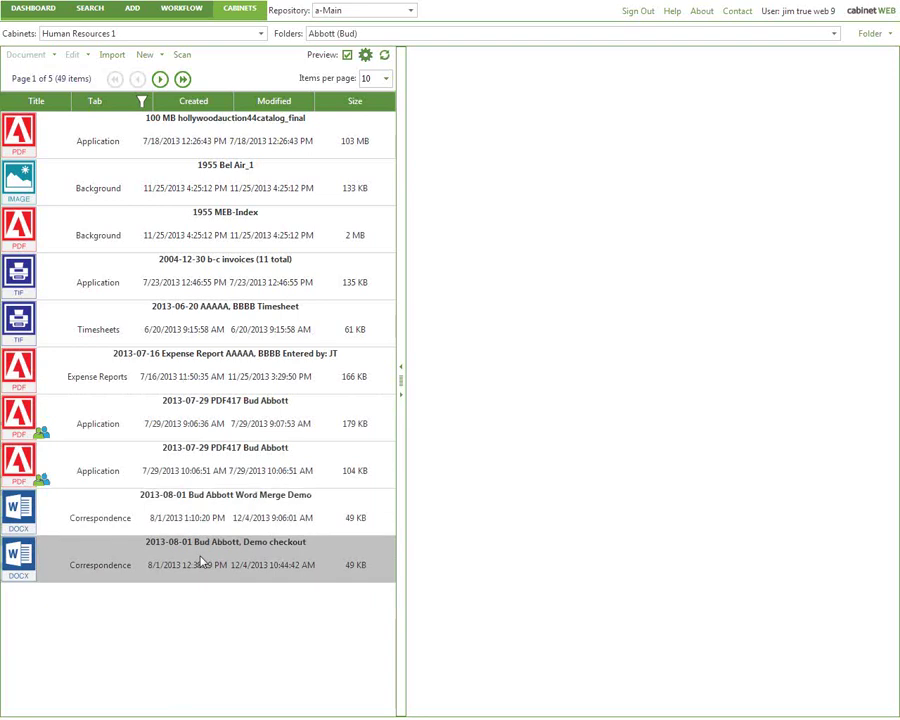
click(230, 561)
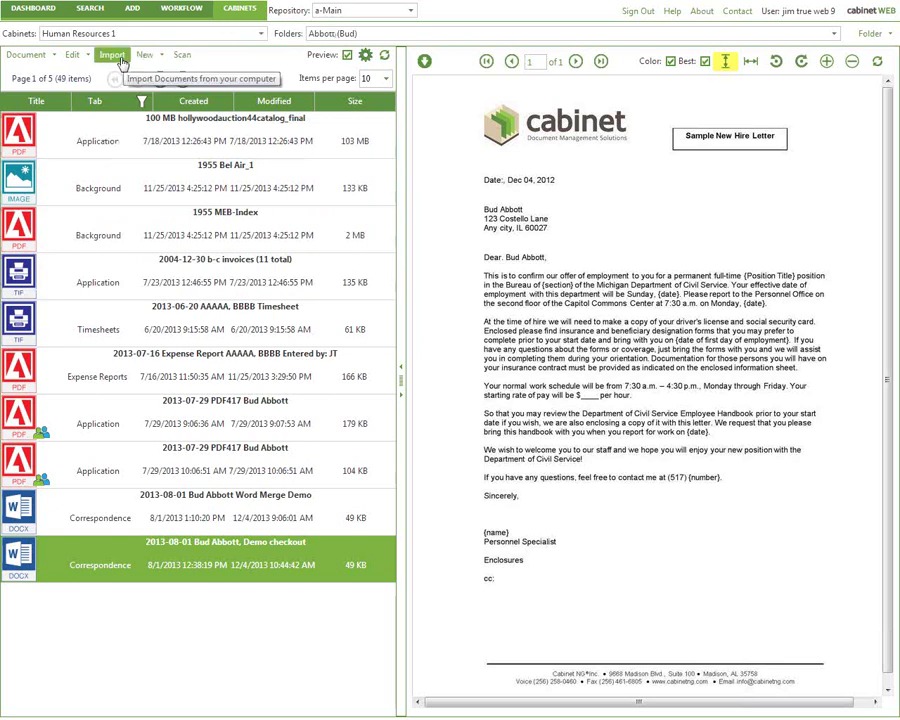
Step: Upload Sample Word document.docx, apply the Notes - HR template and advance to step 2
click(121, 62)
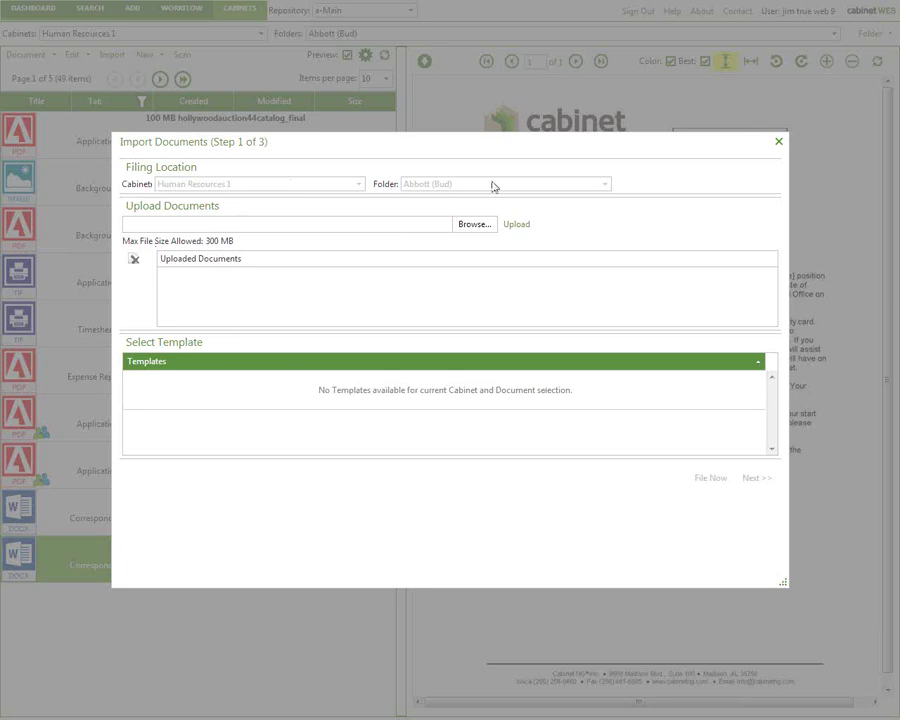
click(472, 225)
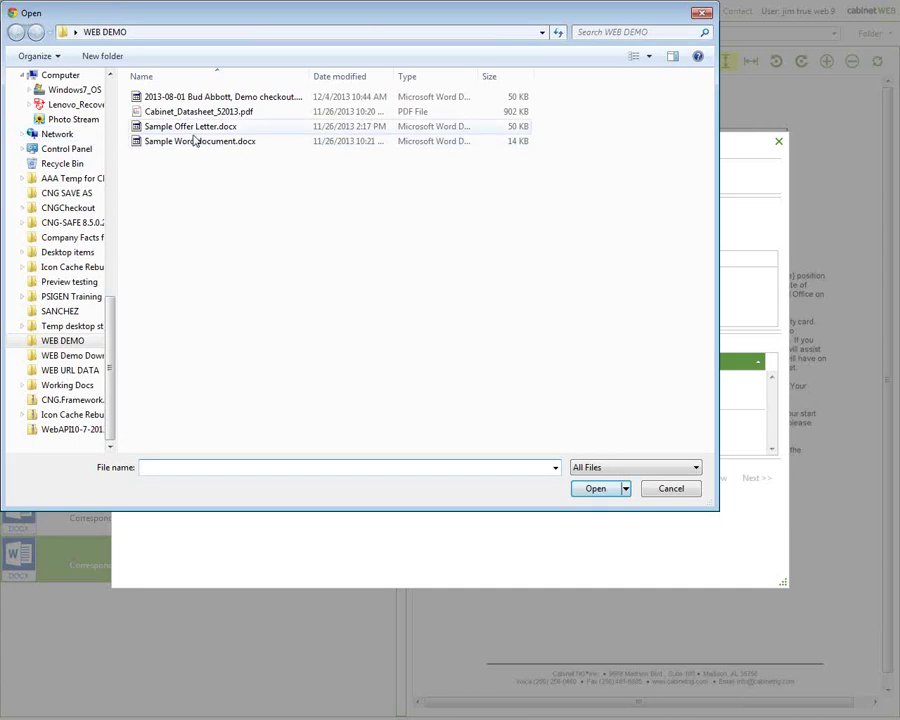
click(196, 126)
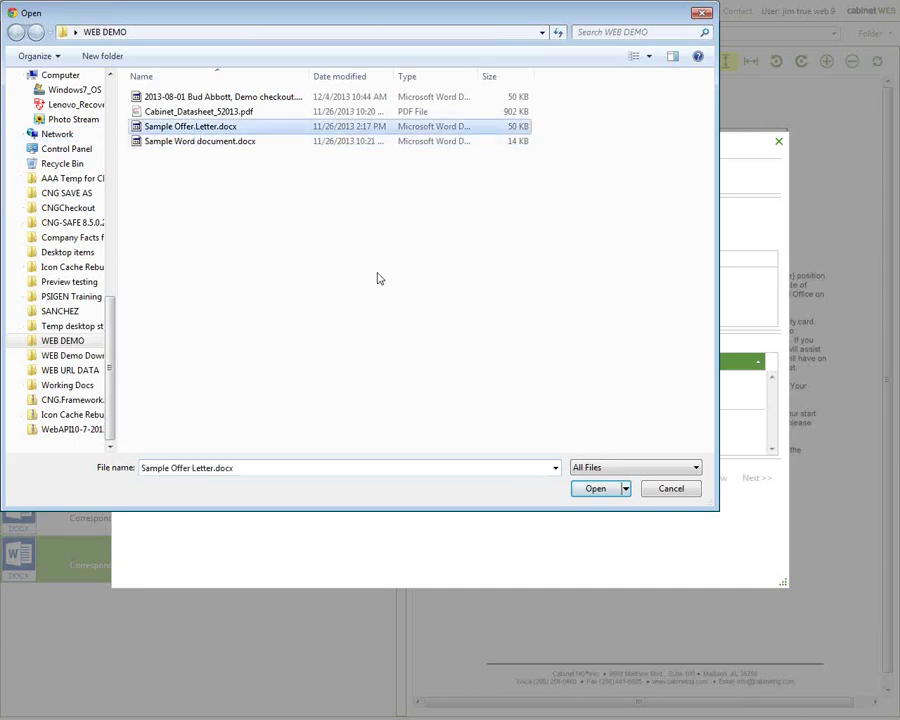
click(225, 142)
click(594, 490)
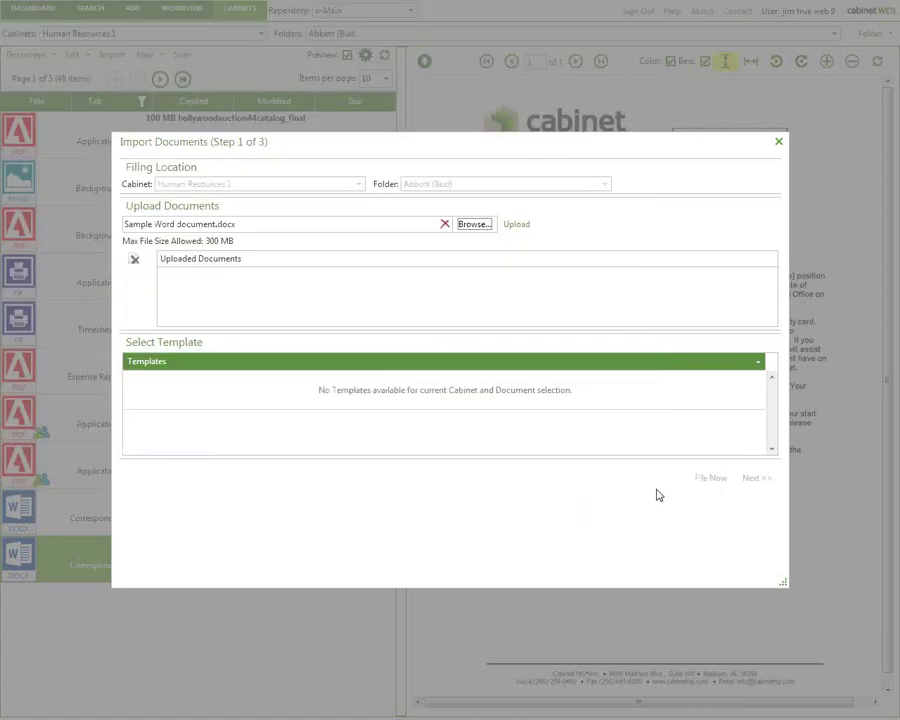
click(516, 224)
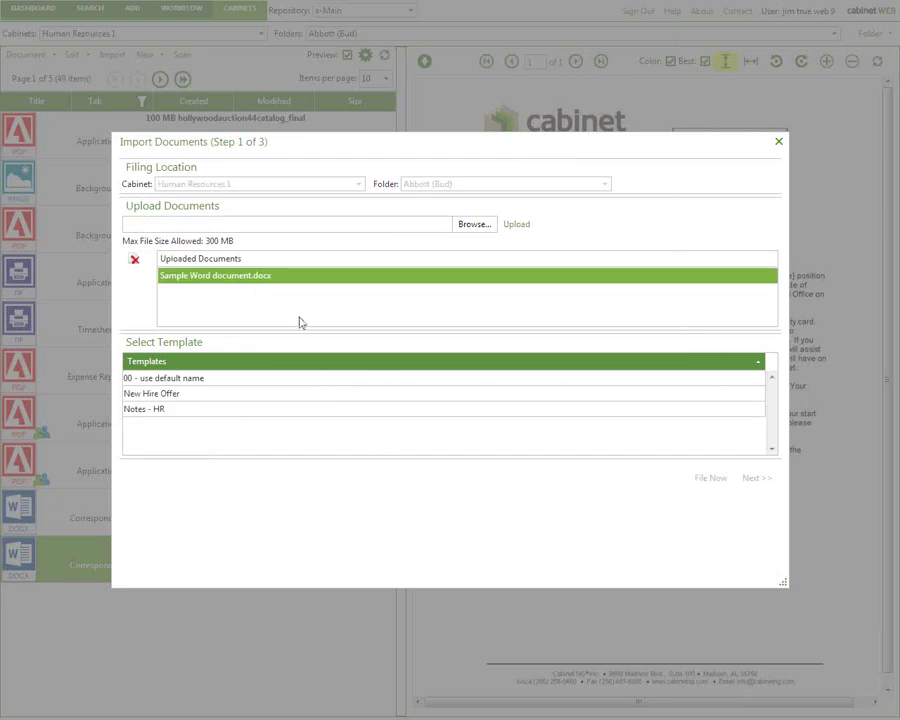
click(167, 411)
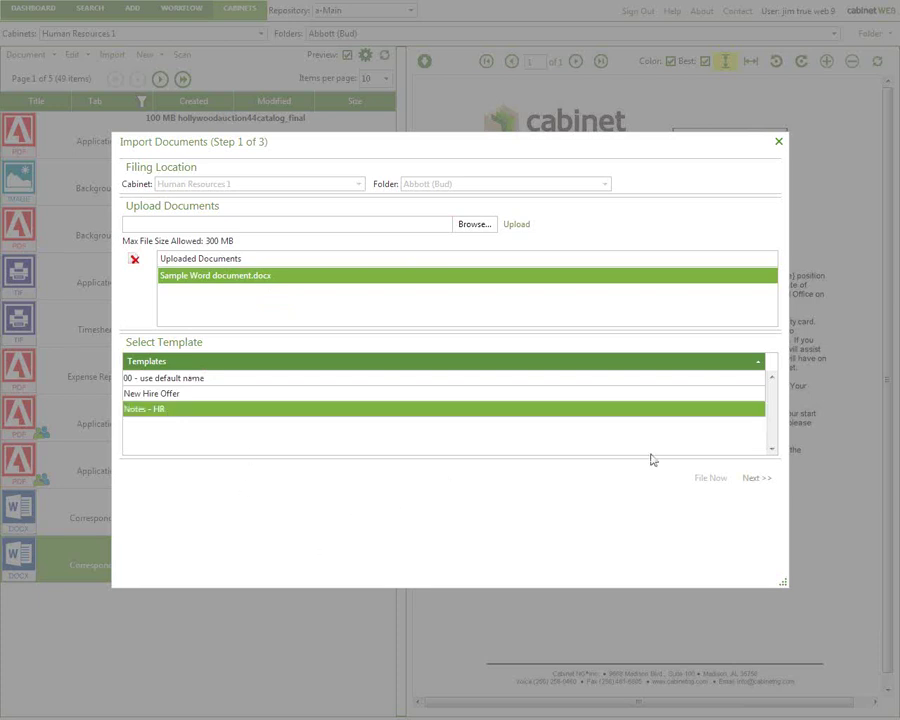
click(762, 482)
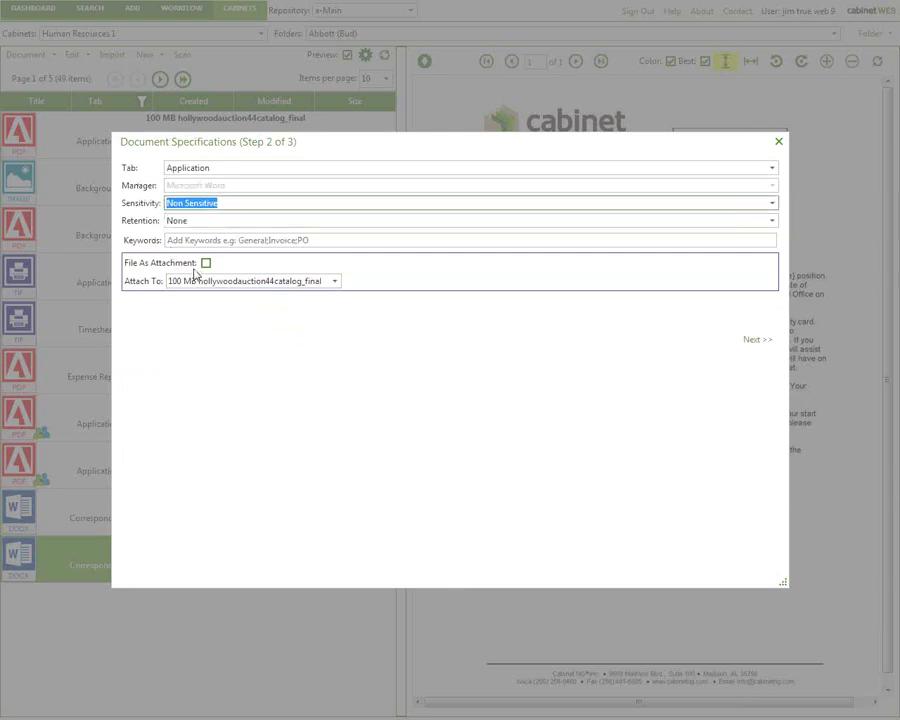
click(755, 341)
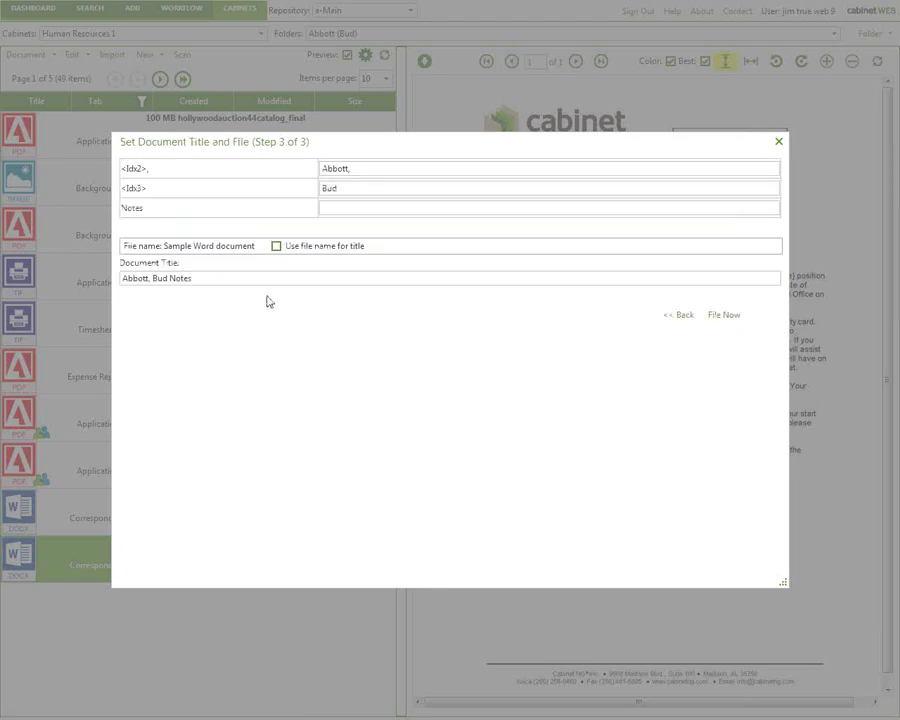
click(277, 246)
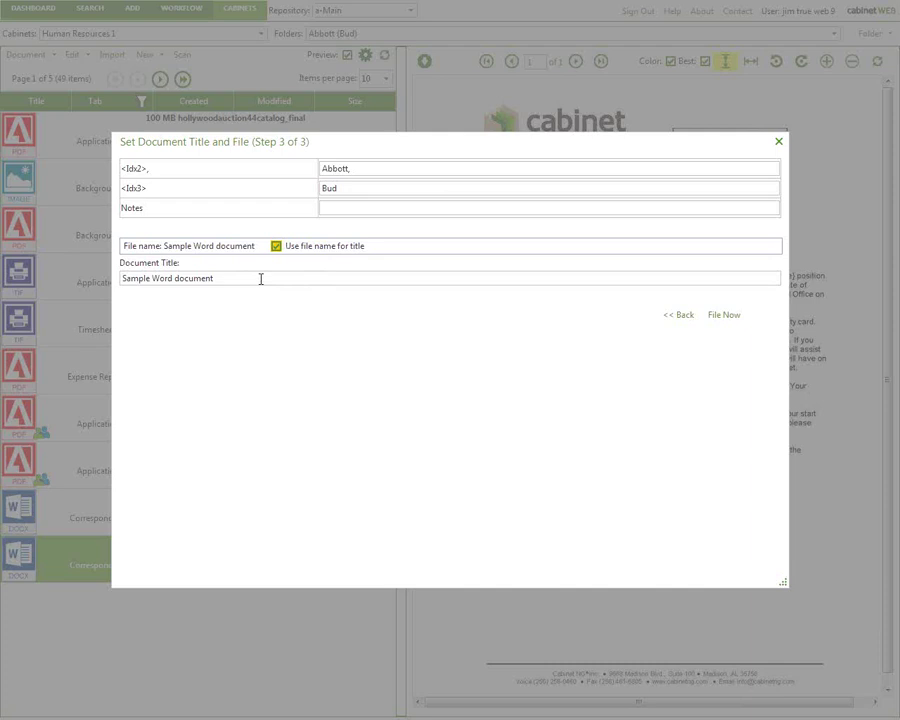
click(737, 317)
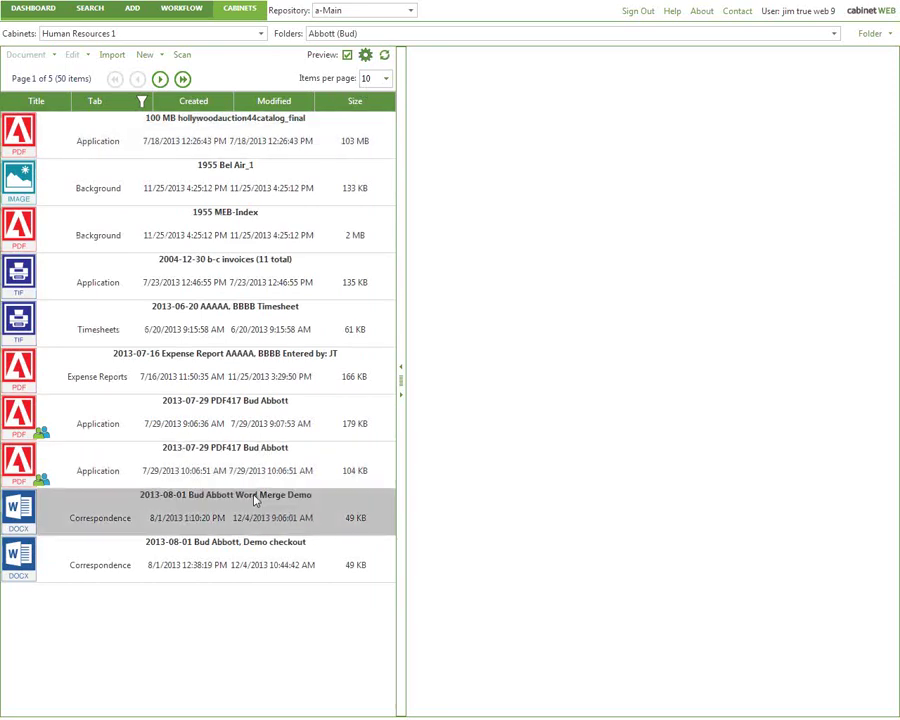
Step: Show 50 items per page and sort the list by Created, oldest first
click(386, 78)
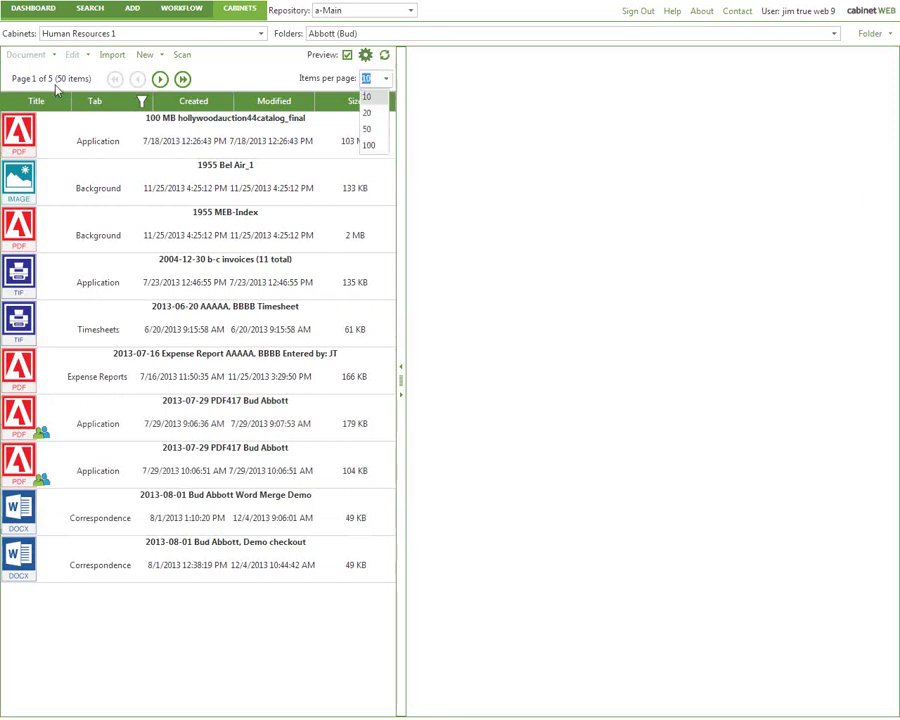
click(376, 132)
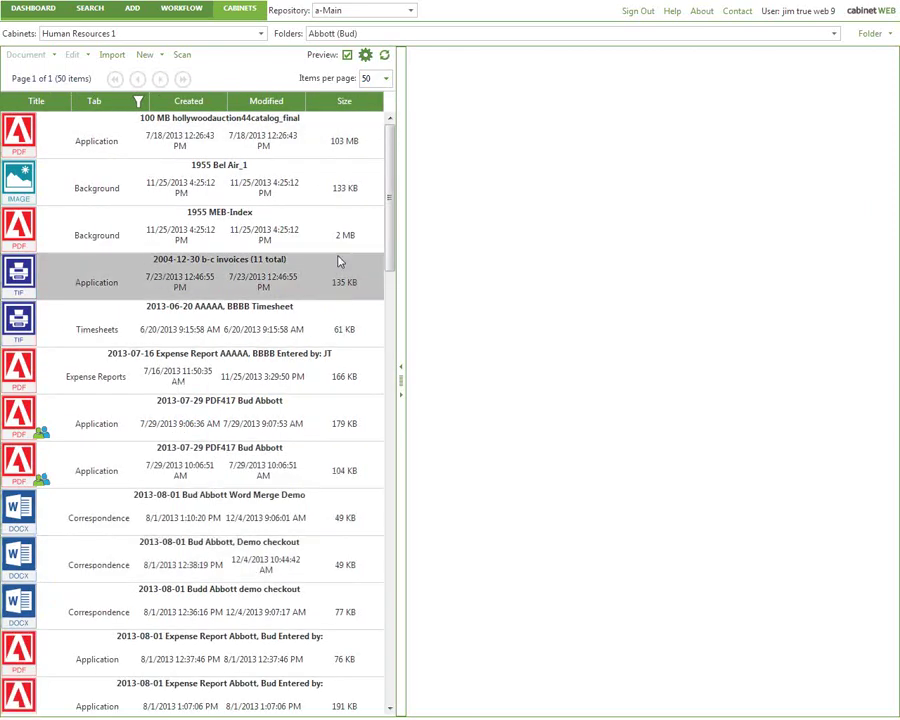
mouse_move(388, 235)
mouse_down()
mouse_move(382, 668)
mouse_move(396, 616)
mouse_move(414, 196)
mouse_up()
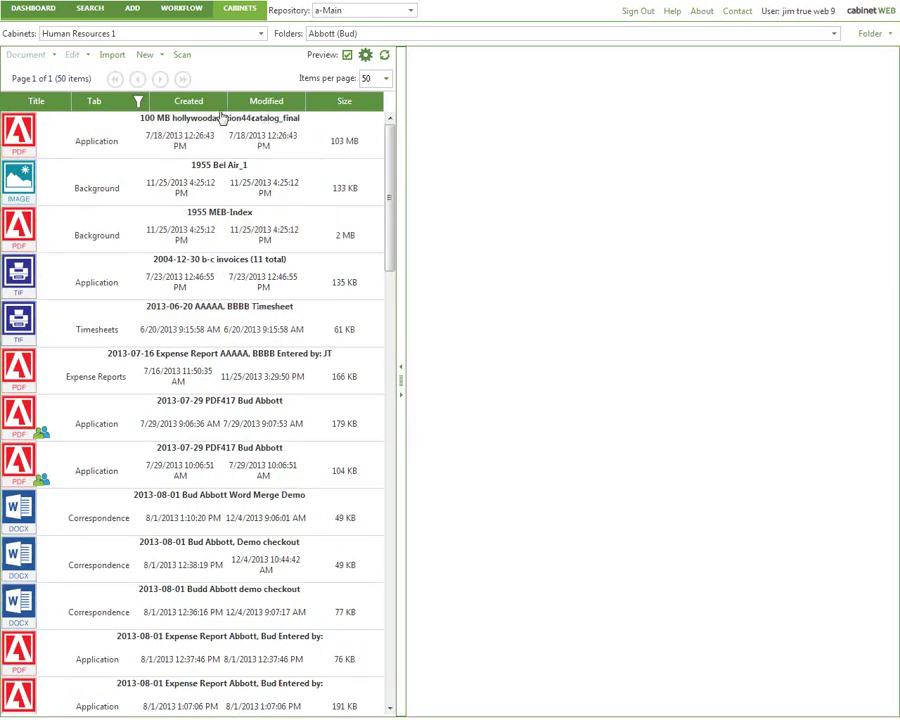
click(178, 104)
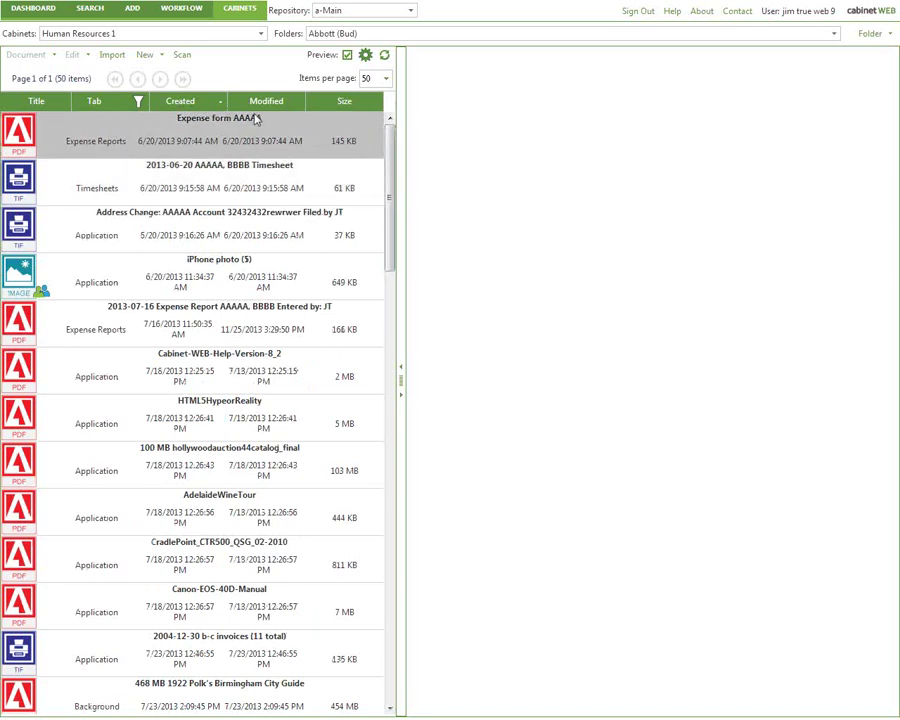
Step: Sort newest first, preview Sample Word document, and start a New > Document
click(200, 104)
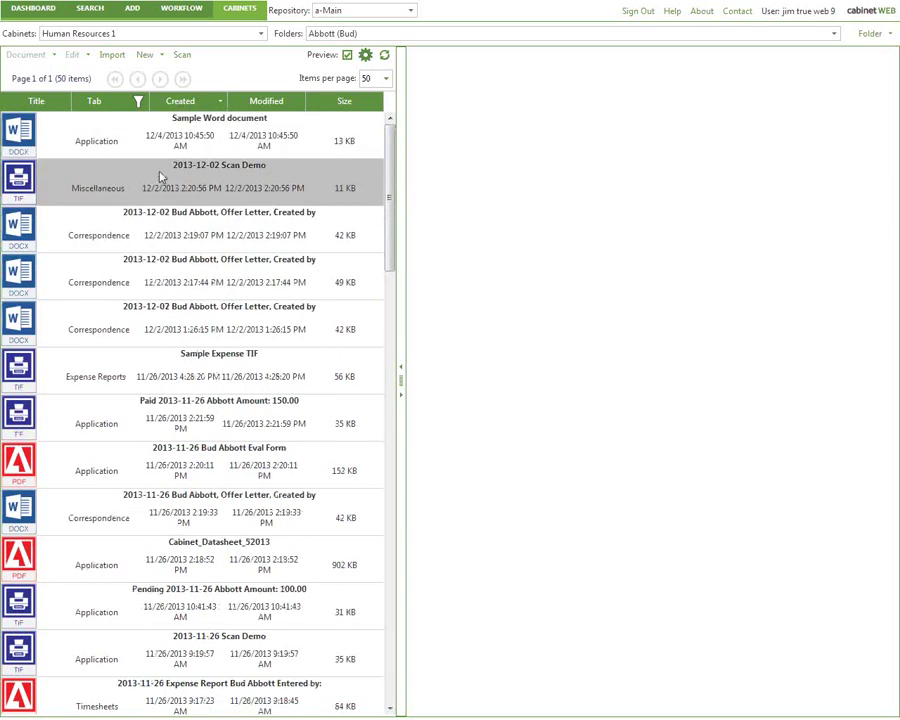
click(153, 147)
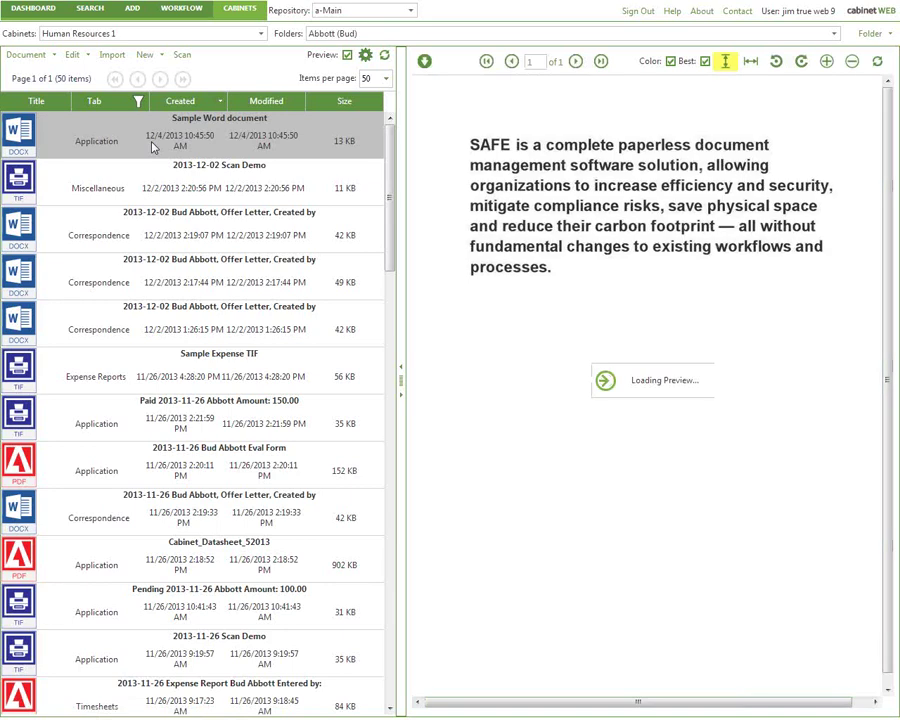
click(150, 62)
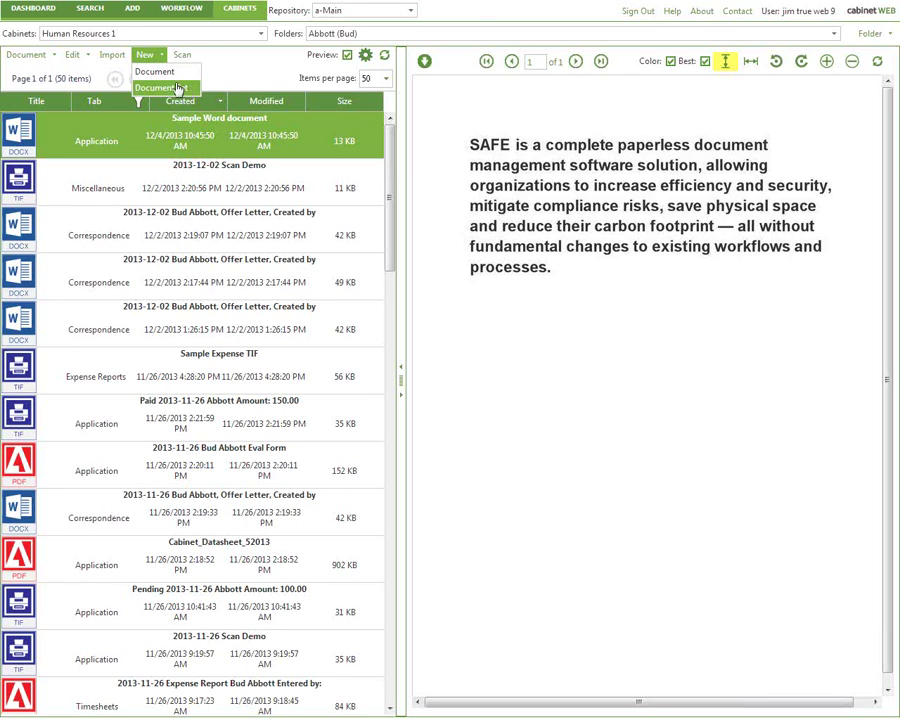
click(170, 76)
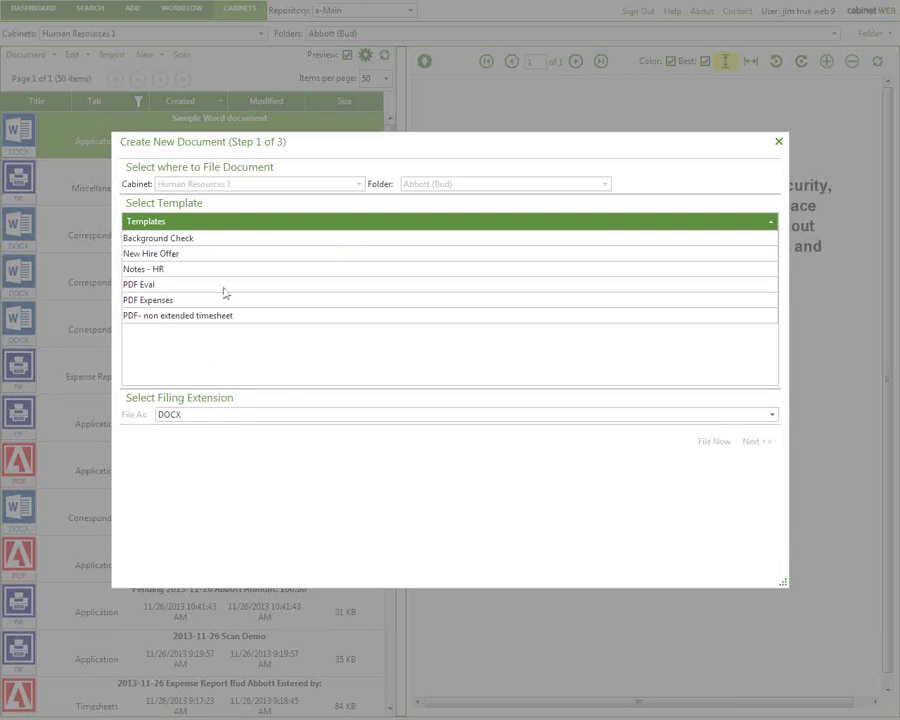
Step: File a new Bud Abbott offer letter from the New Hire Offer template
click(218, 254)
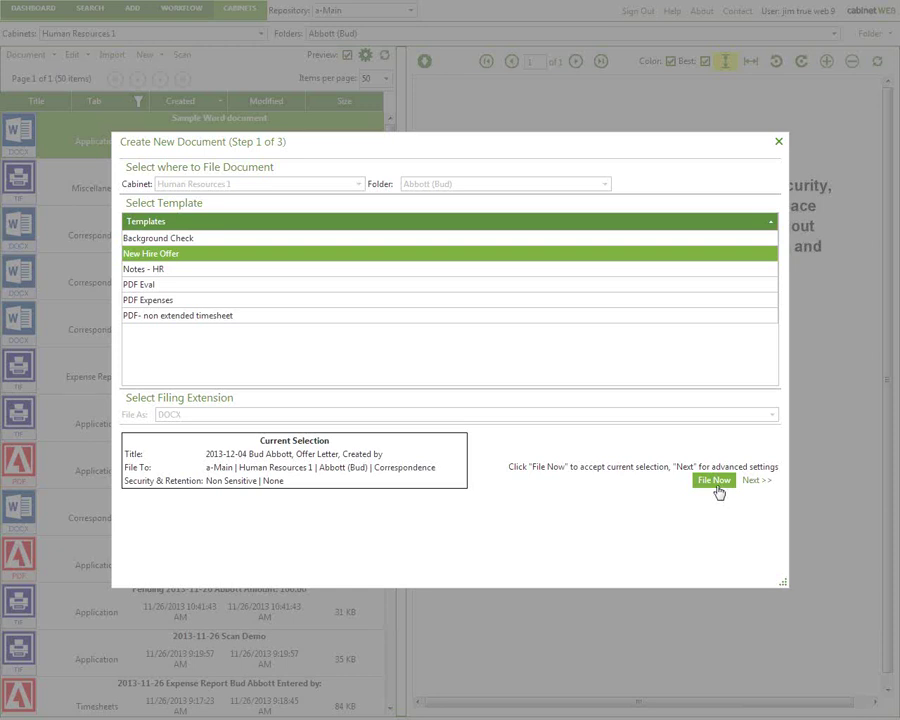
click(716, 482)
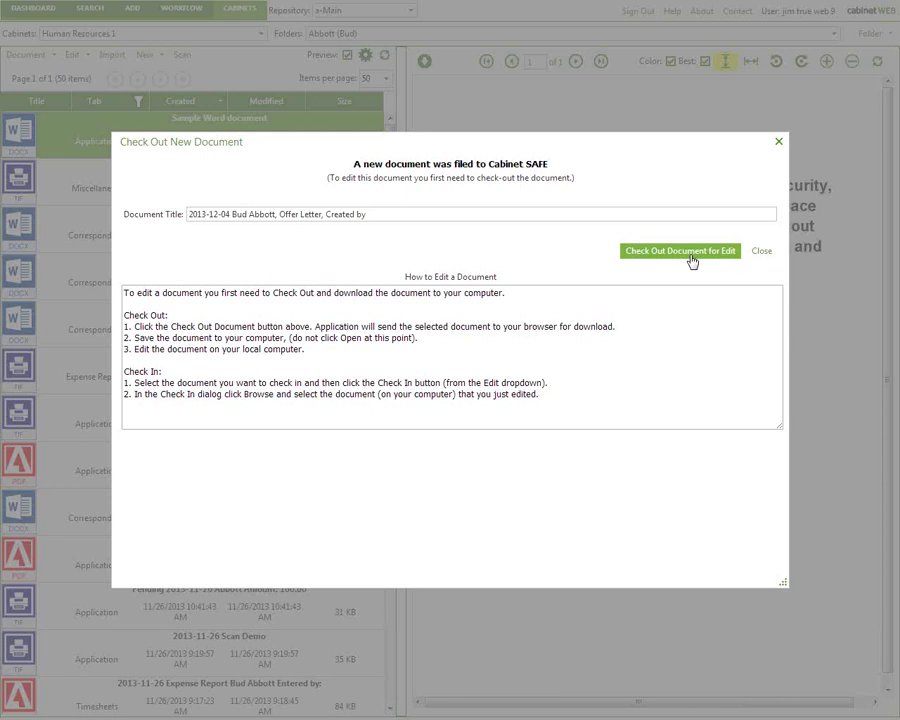
Step: Skip check-out, then scan a page with the Scan Demo for WEB template and file it
click(761, 252)
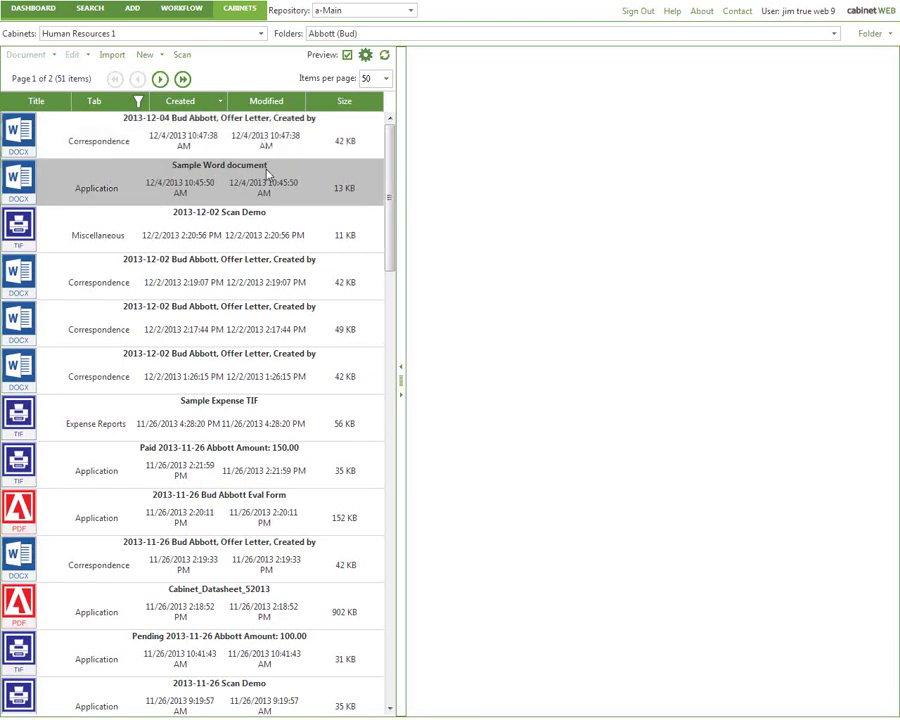
click(183, 58)
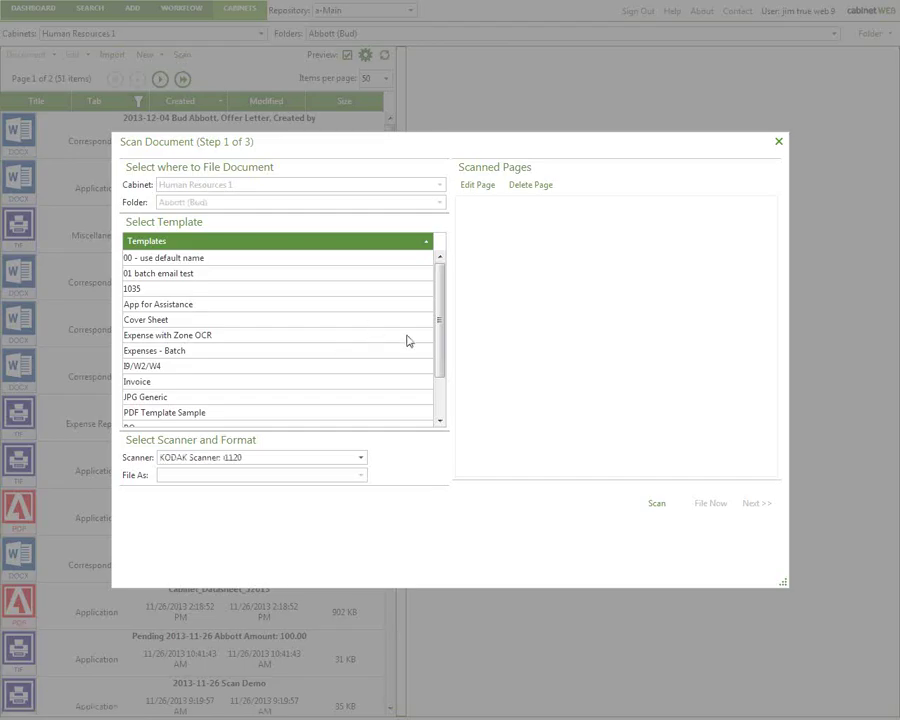
drag(440, 357, 440, 397)
click(185, 406)
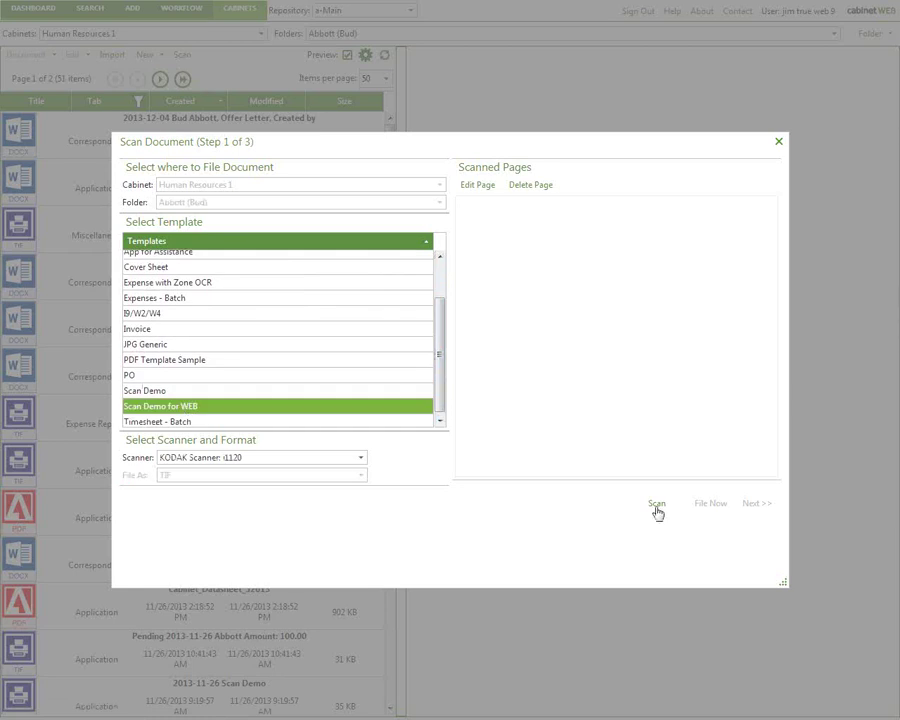
click(657, 510)
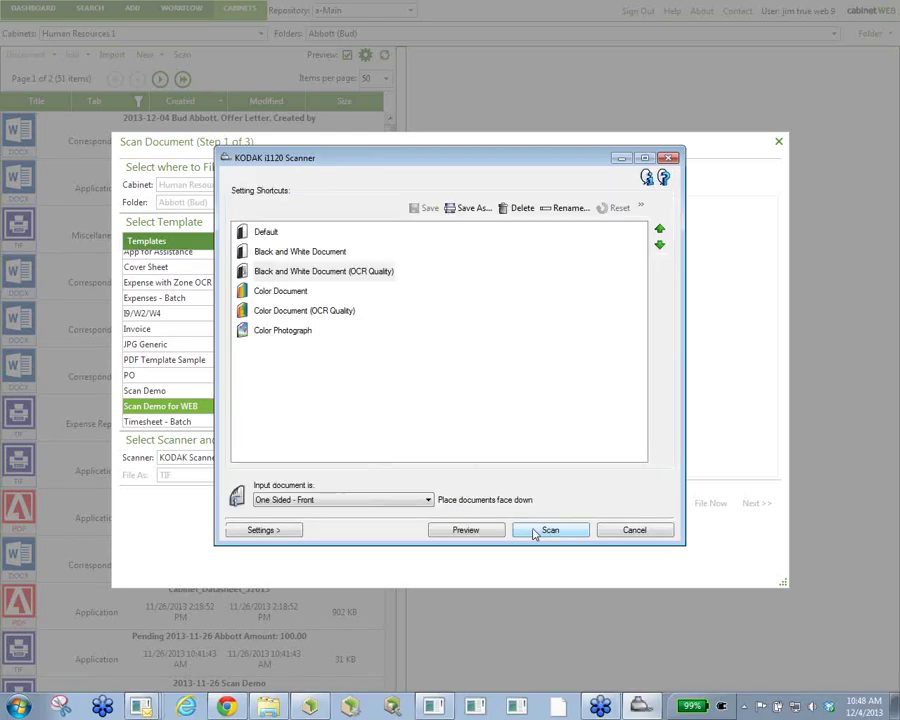
click(548, 529)
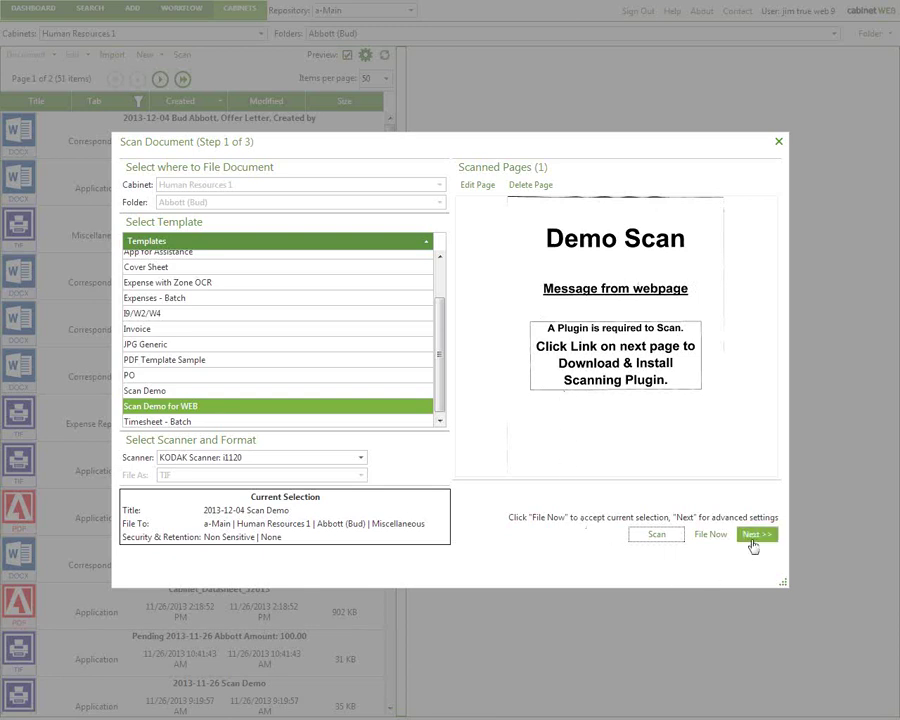
click(714, 536)
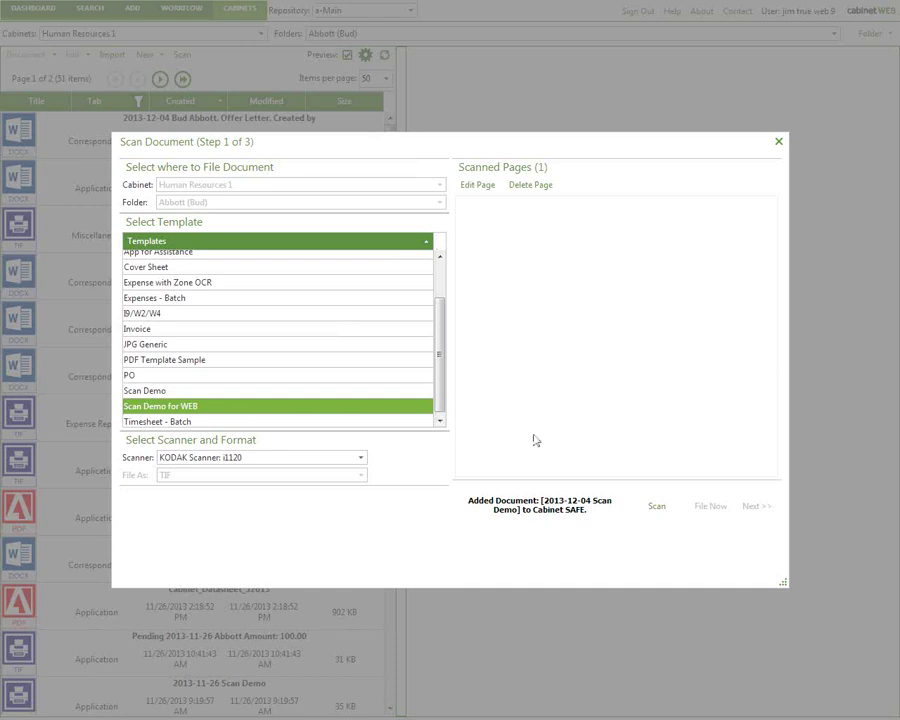
Step: Close the scan window, preview 2013-12-04 Scan Demo, and toggle Preview off and on
click(780, 145)
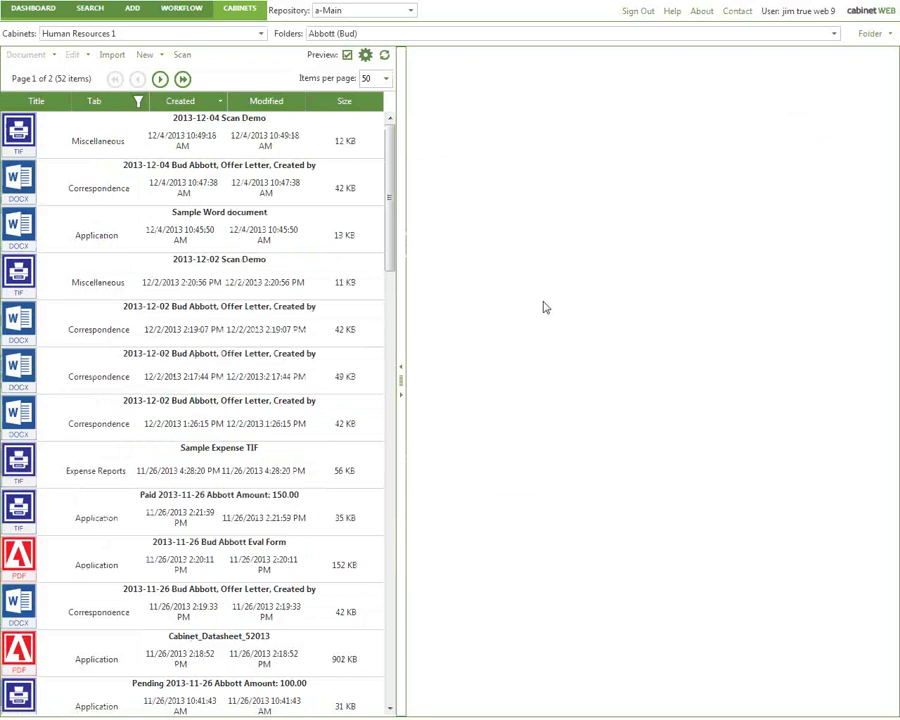
click(228, 139)
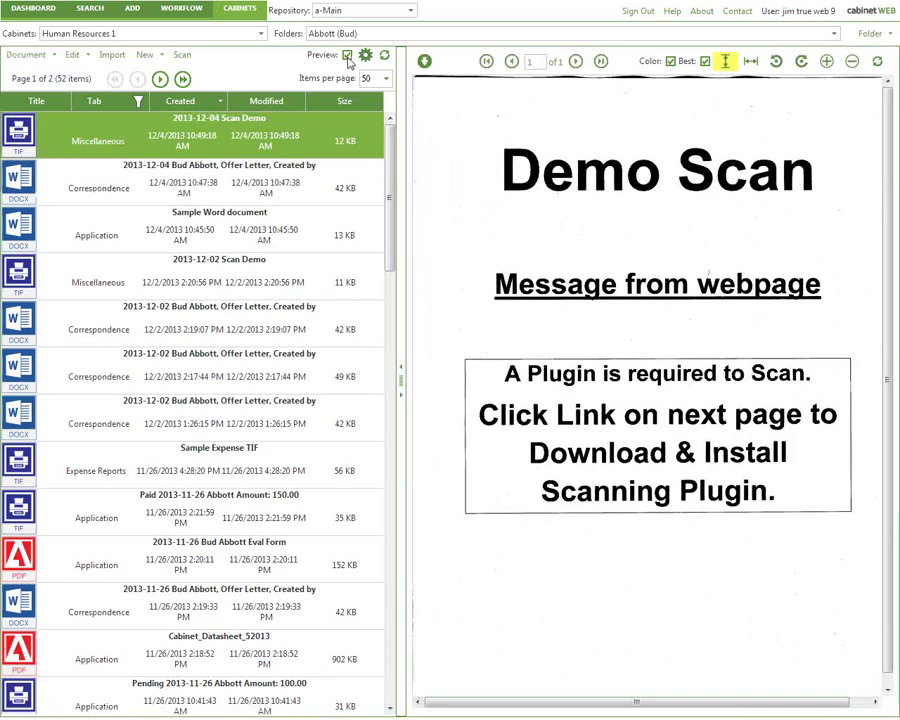
click(347, 56)
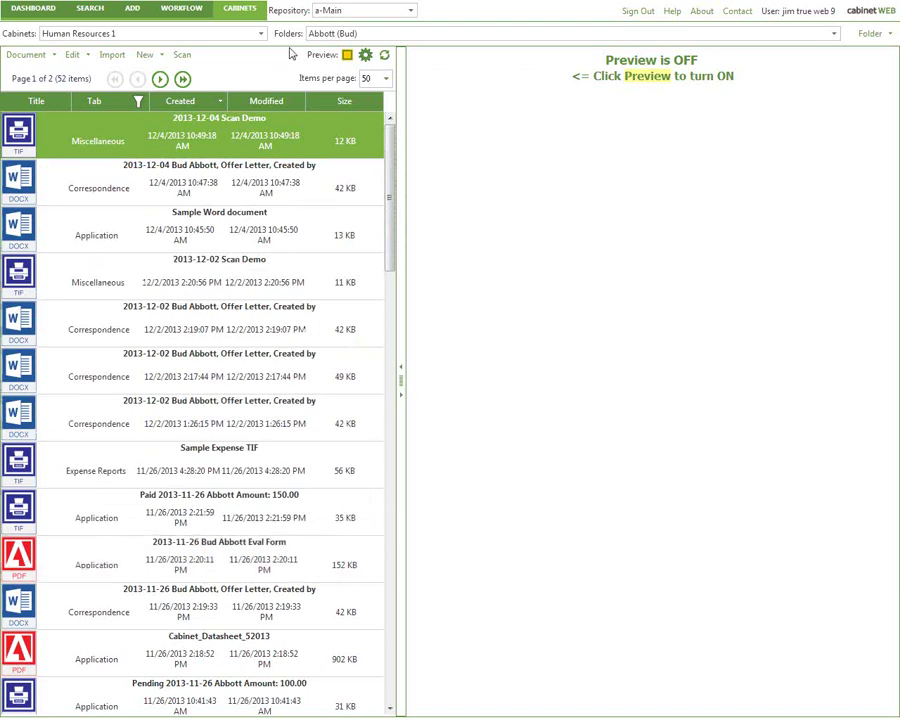
click(347, 56)
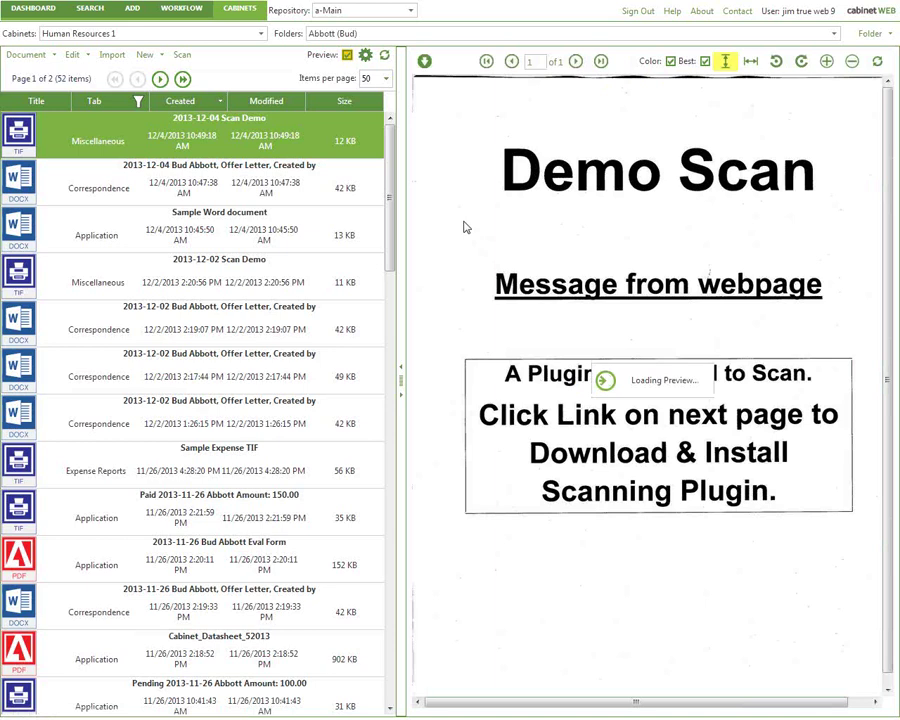
Step: Enable the grouping panel, group documents by Tab, browse the groups, then remove the grouping
click(366, 58)
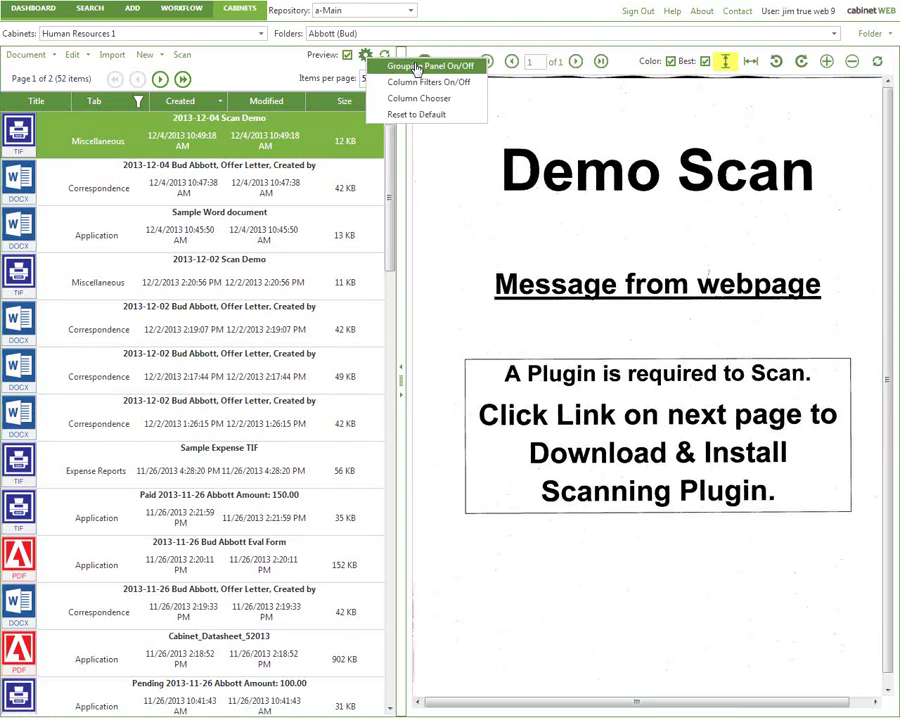
click(417, 67)
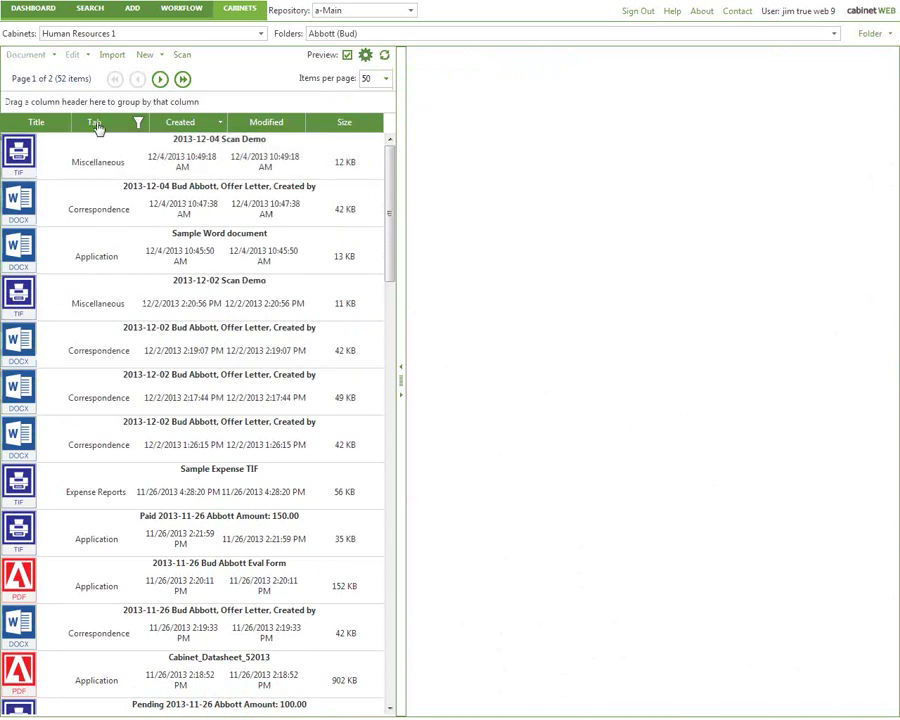
drag(97, 127, 63, 109)
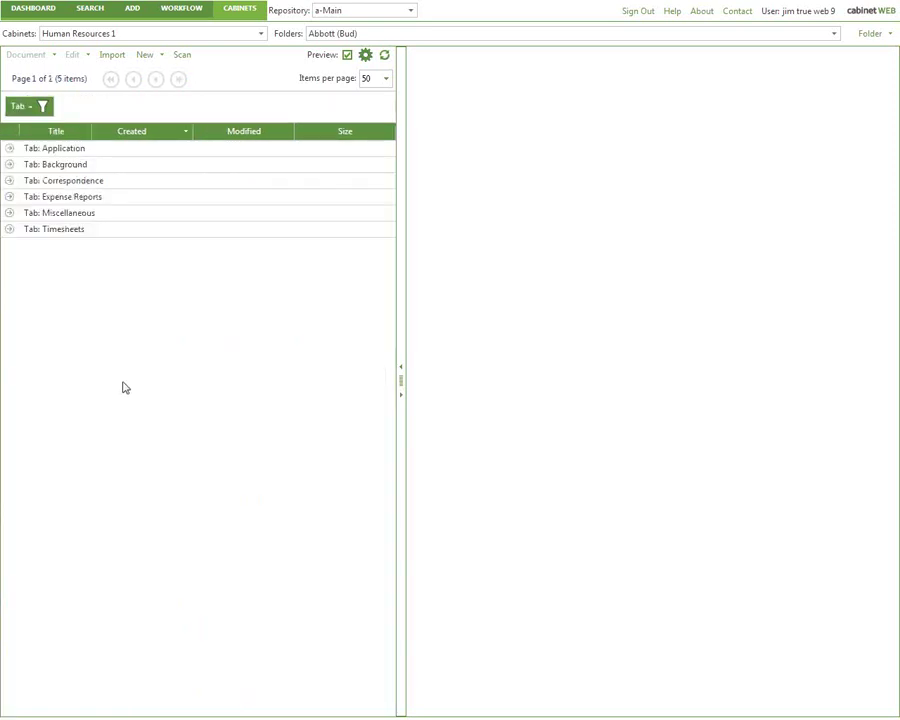
click(10, 167)
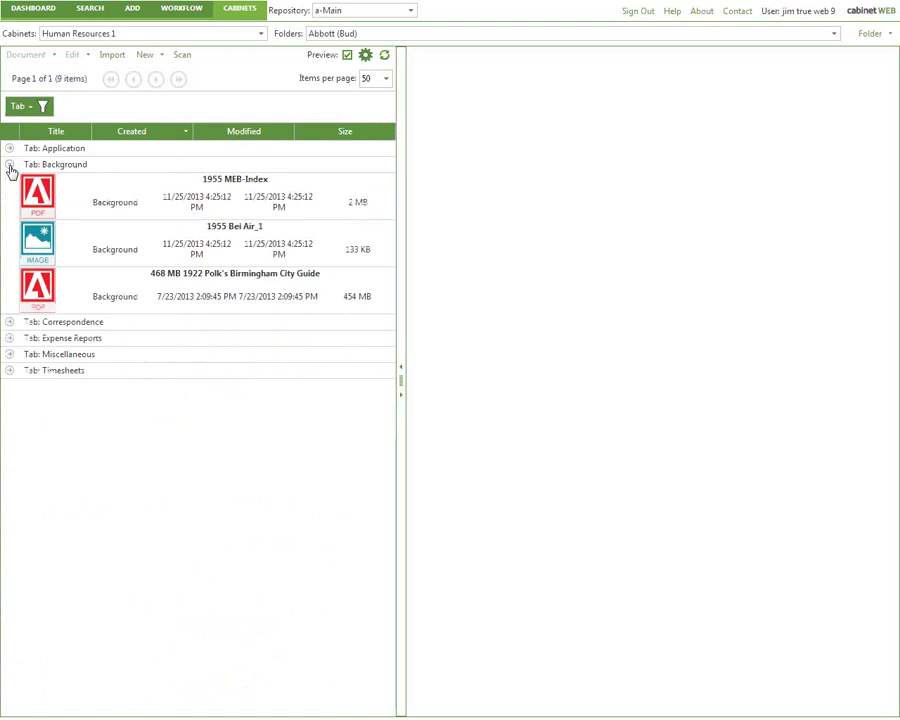
click(10, 167)
click(9, 197)
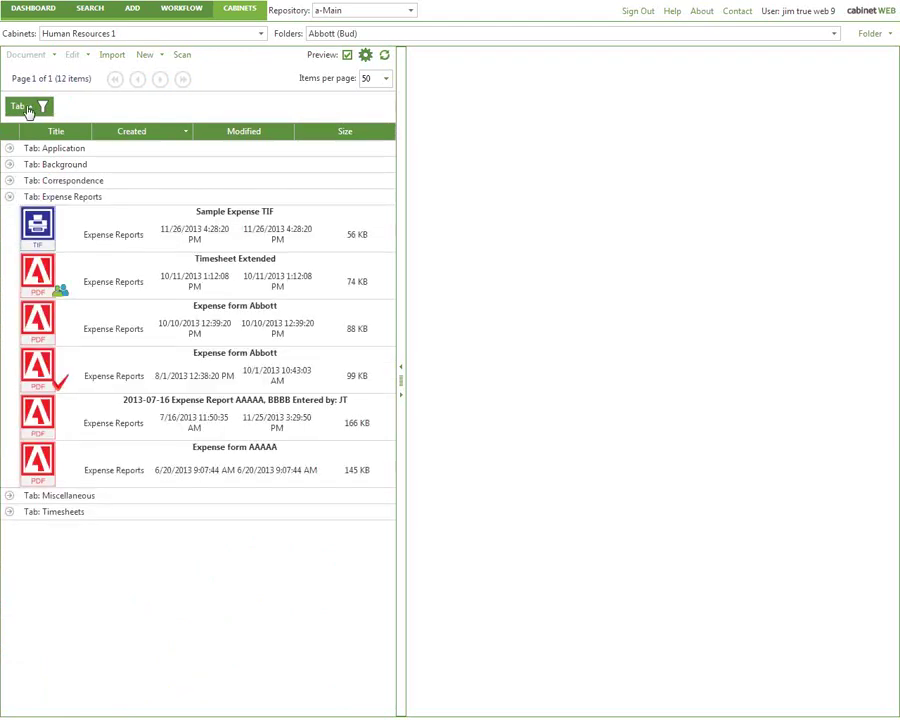
drag(20, 106, 84, 136)
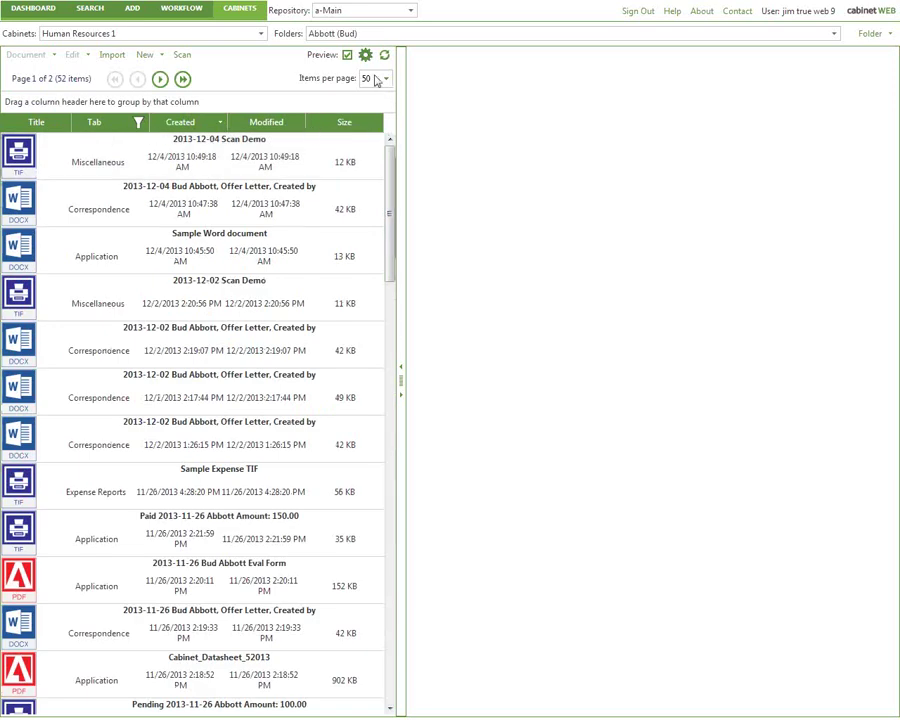
click(366, 57)
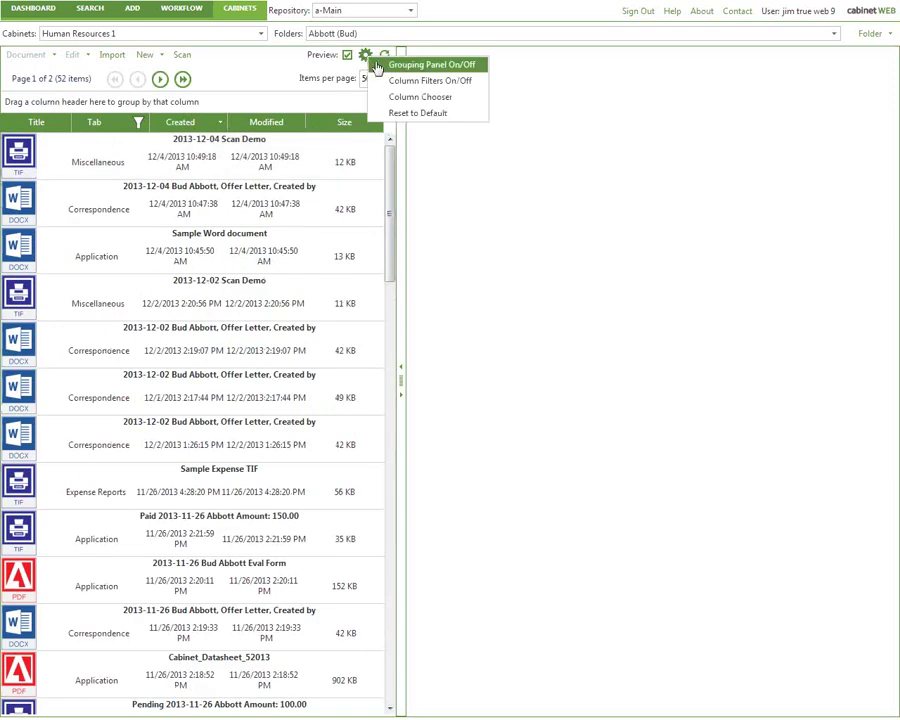
Step: Turn the grouping panel off and enable column filters
click(376, 66)
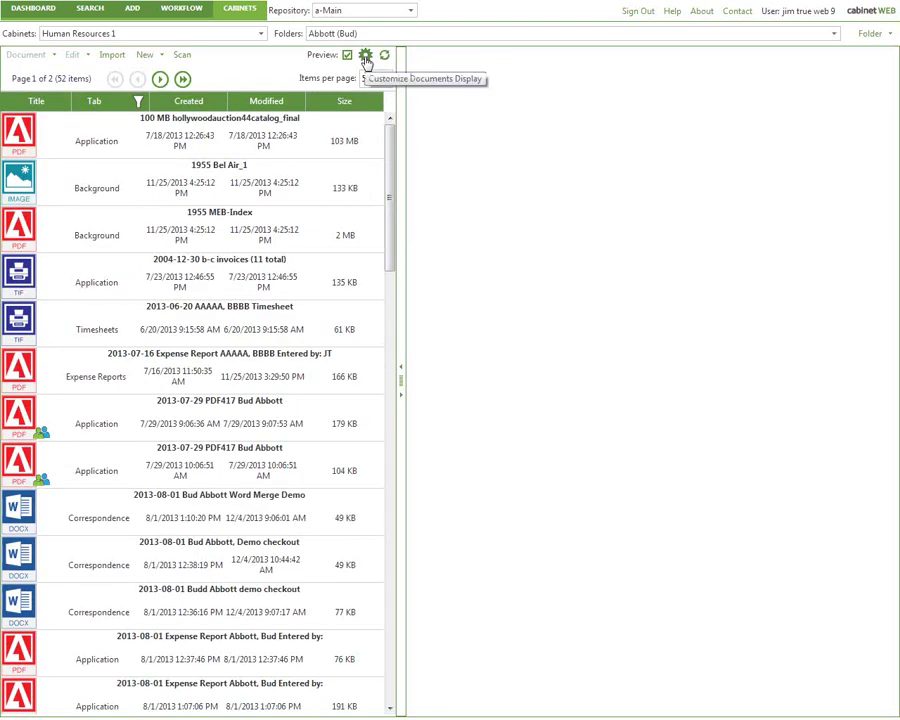
click(365, 58)
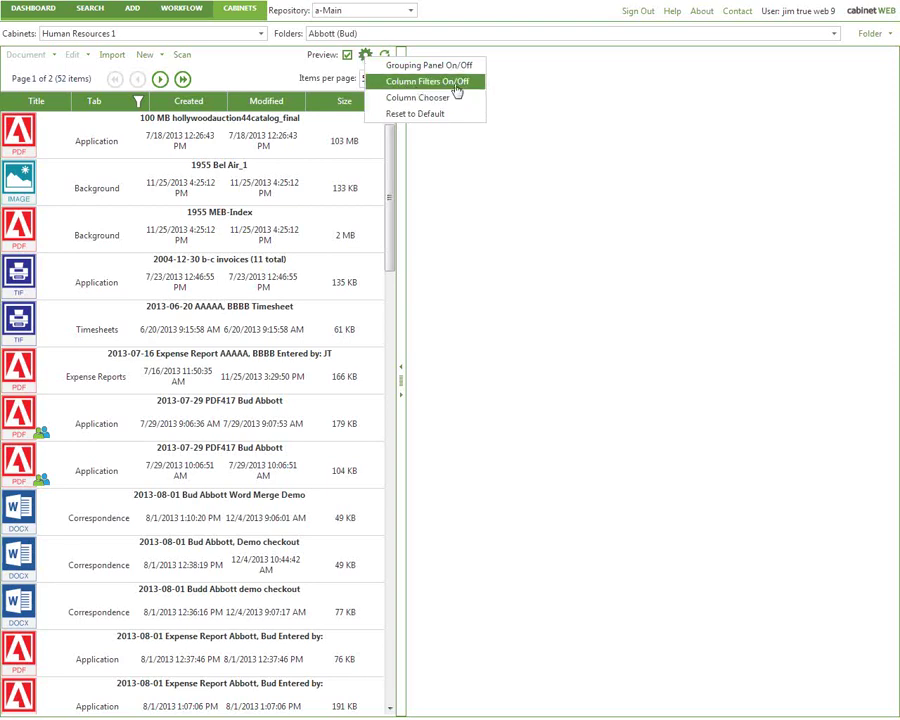
click(406, 82)
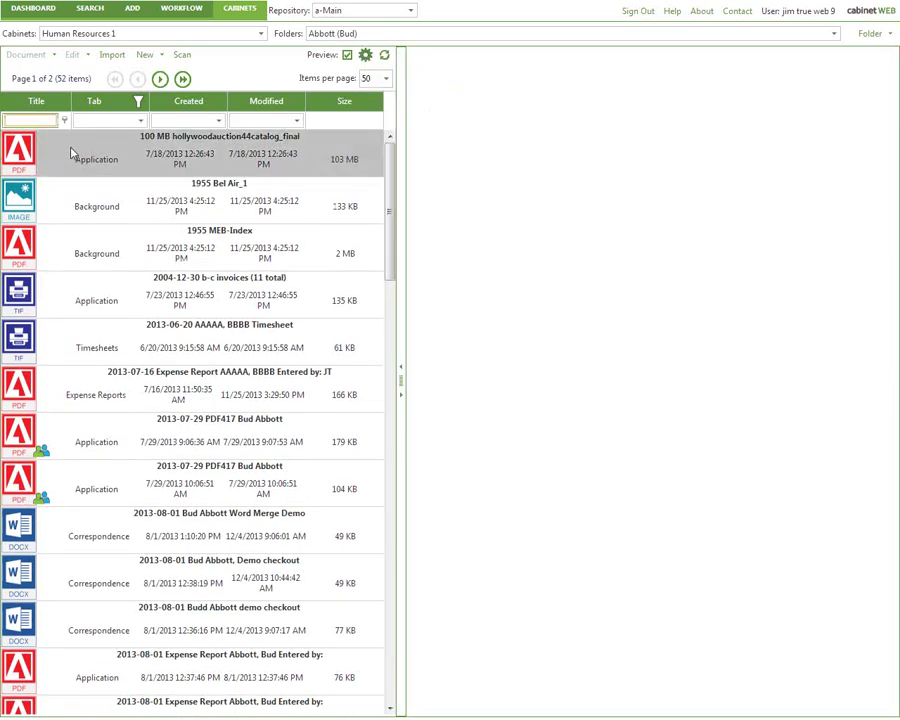
Step: Filter the Title column by '100', then begin clearing the filter
text(100)
key(Return)
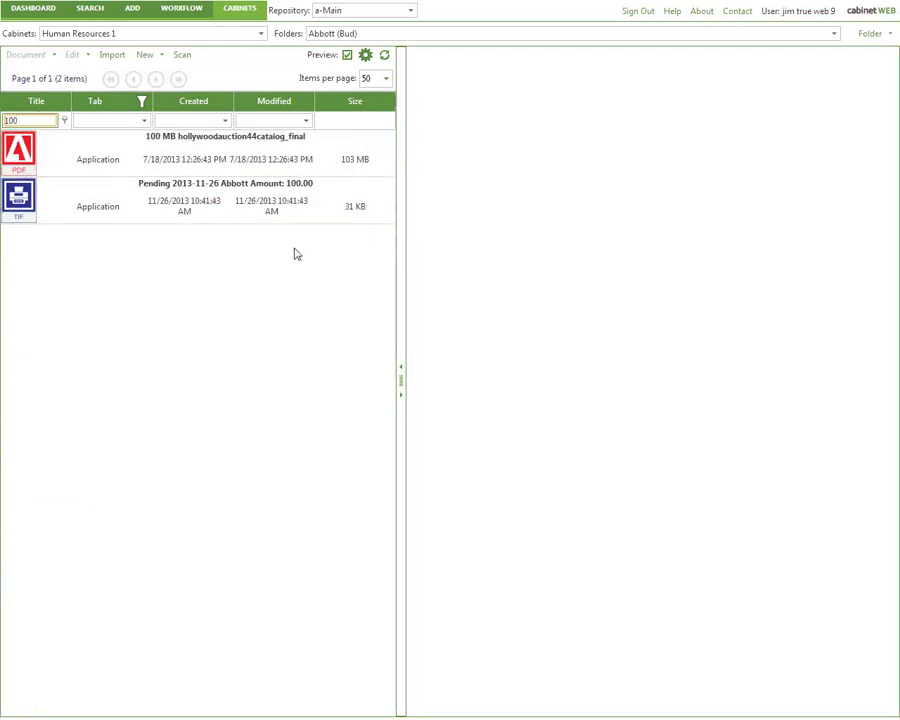
key(BackSpace)
key(BackSpace)
key(BackSpace)
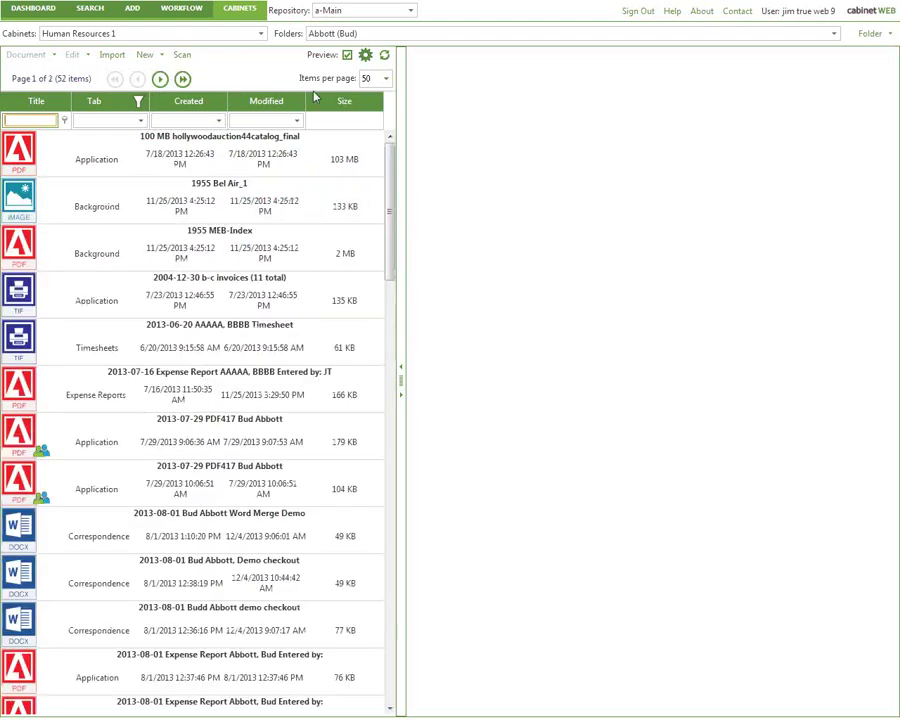
Step: Add the Extension column to the document list from the Column Chooser
click(365, 57)
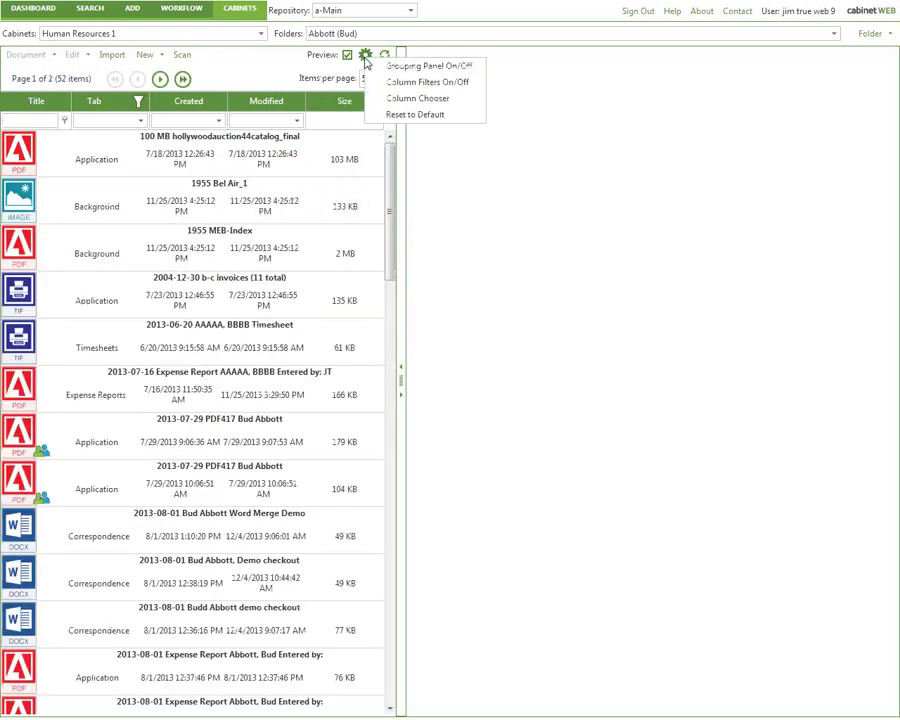
click(411, 102)
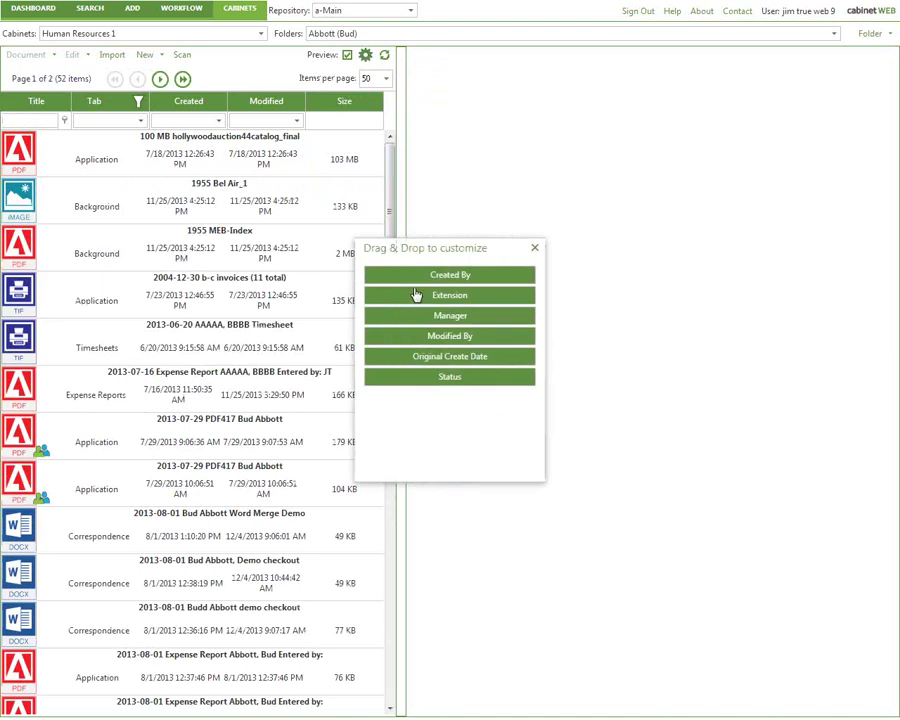
drag(424, 297, 310, 110)
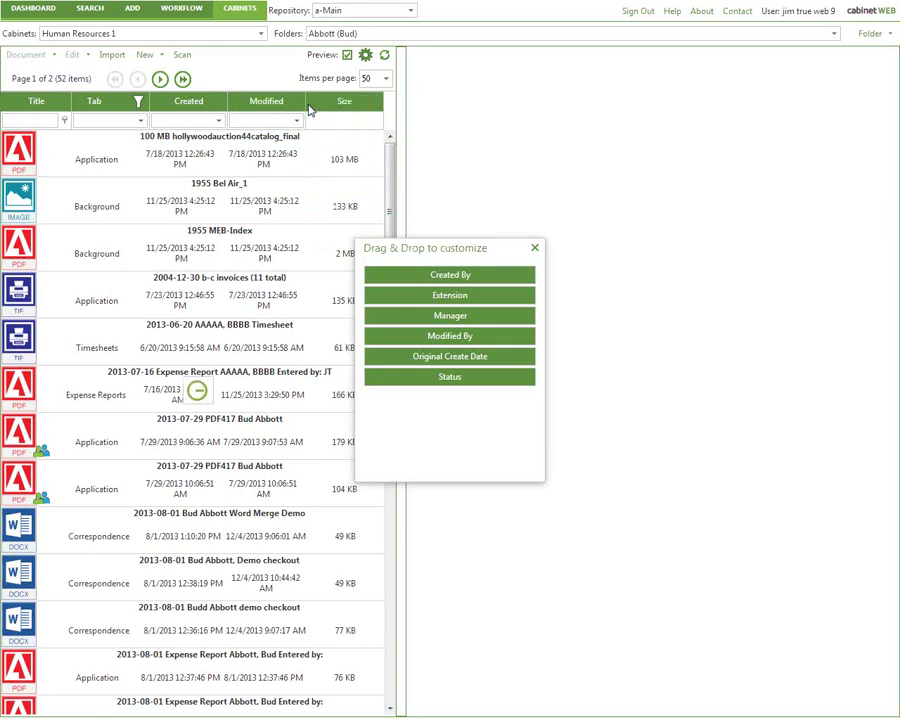
click(534, 247)
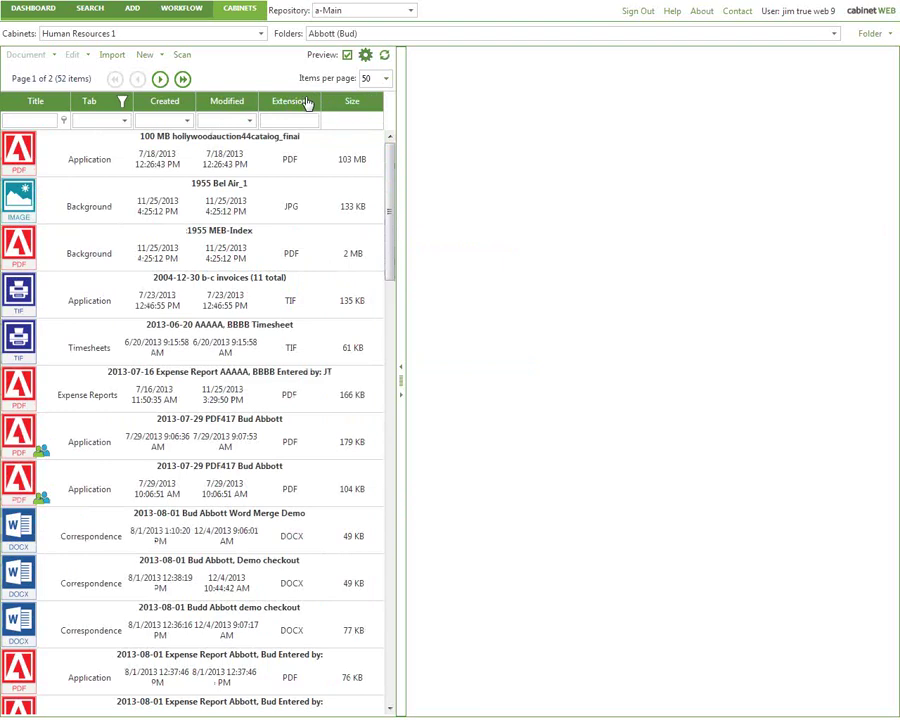
Step: Drag the Extension column back out of the list into the Column Chooser
click(365, 55)
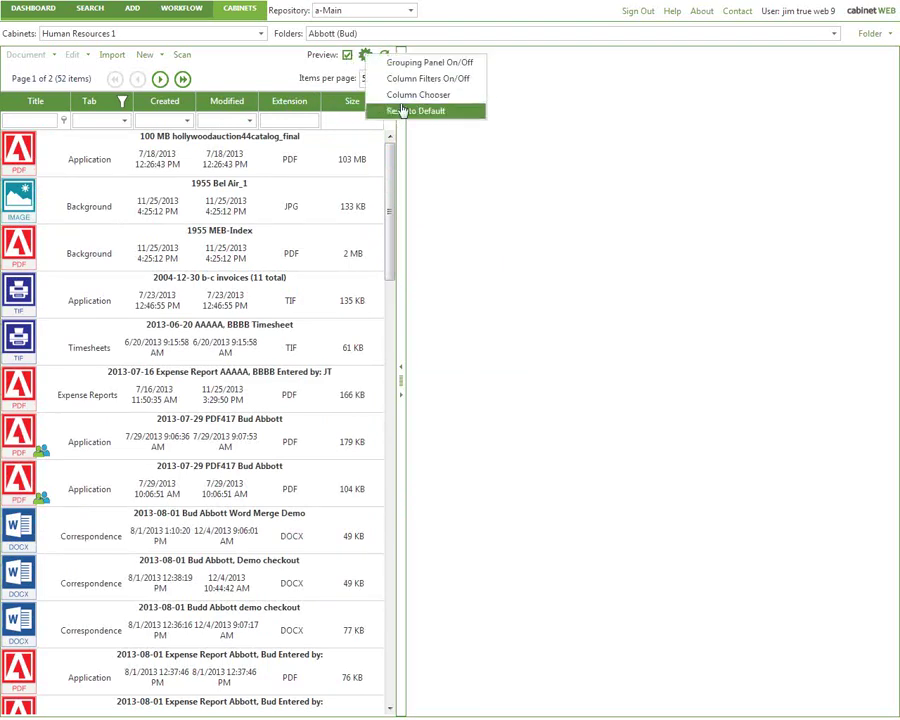
click(414, 94)
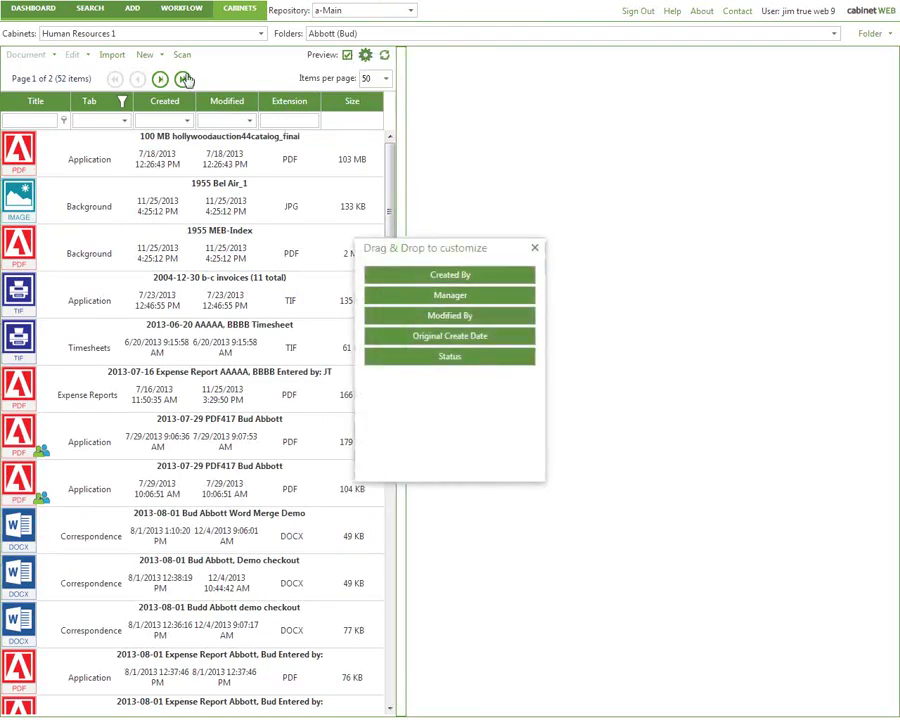
drag(289, 101, 458, 402)
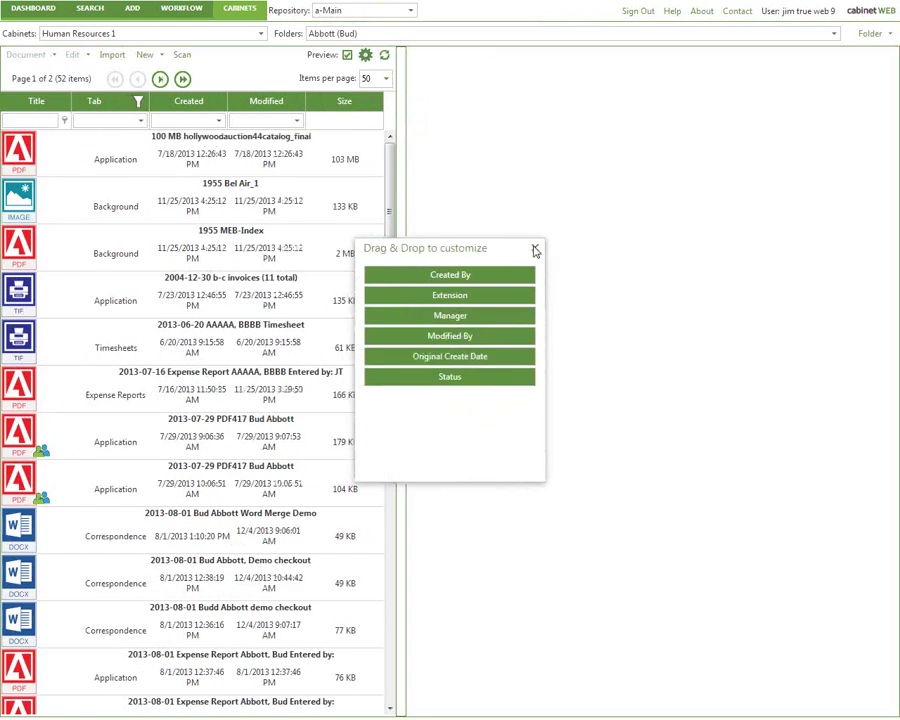
Step: Close the Column Chooser and keep a-Main as the repository
click(535, 249)
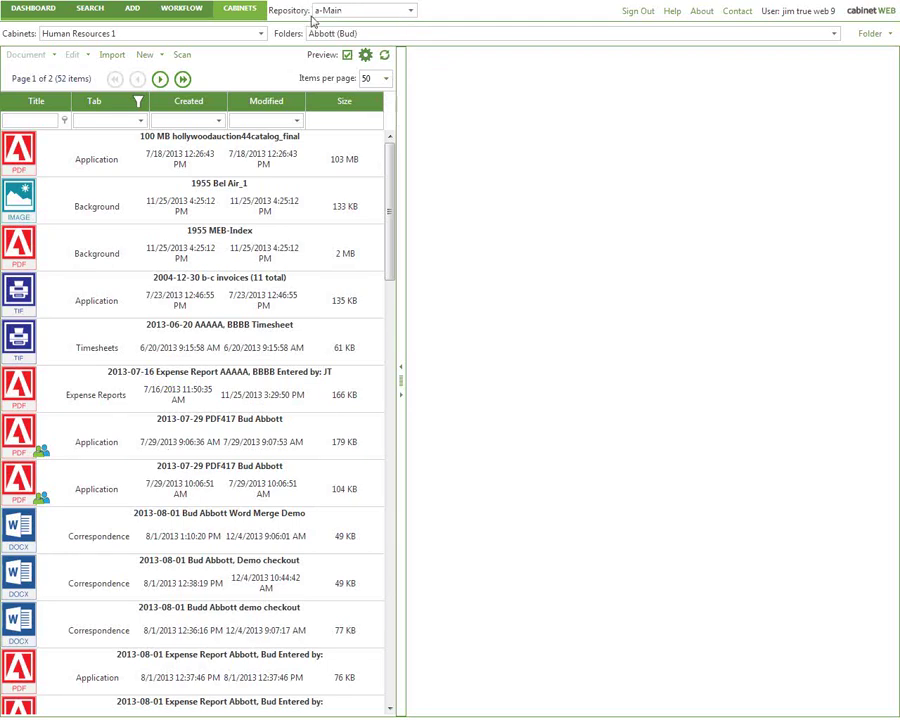
click(410, 10)
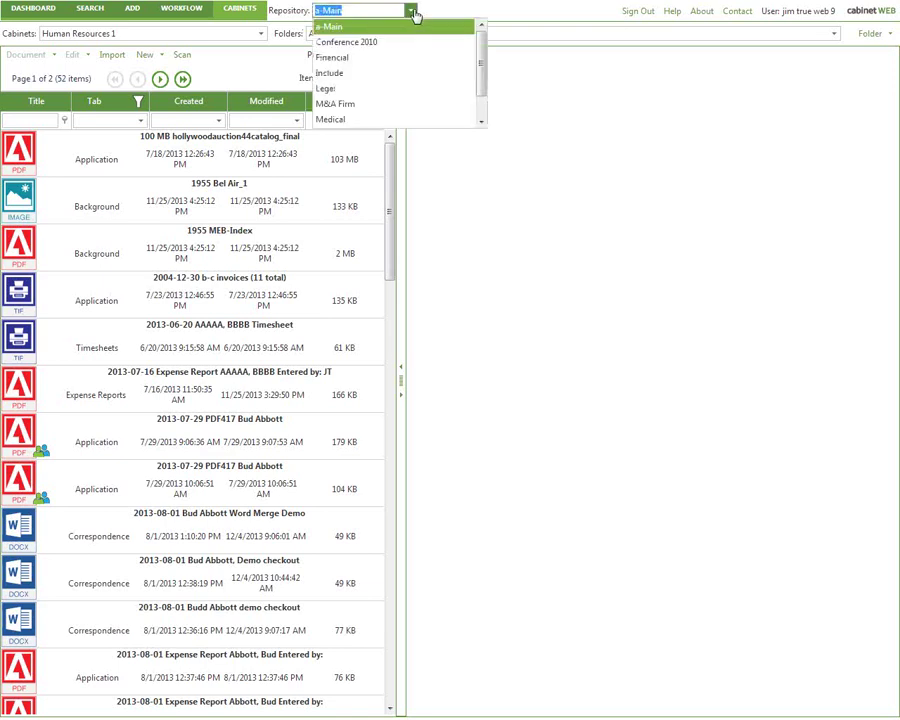
click(411, 11)
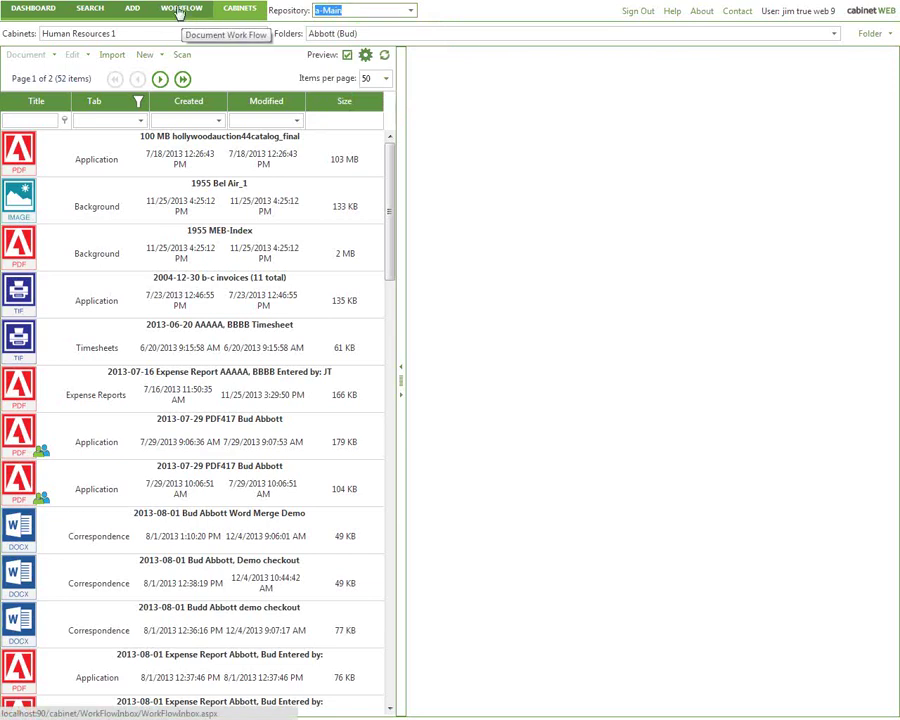
click(179, 12)
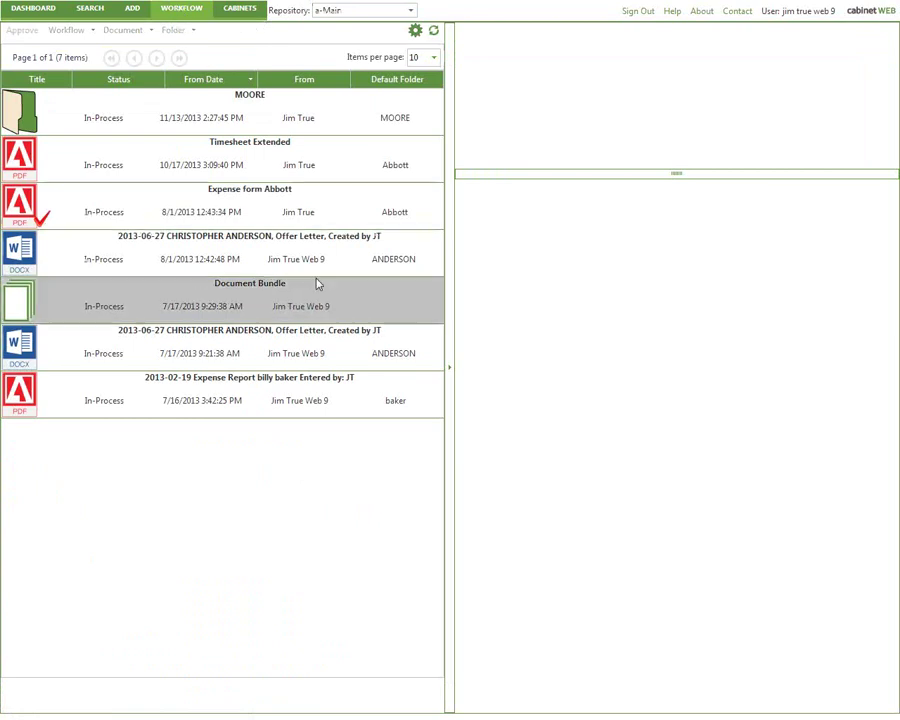
click(298, 210)
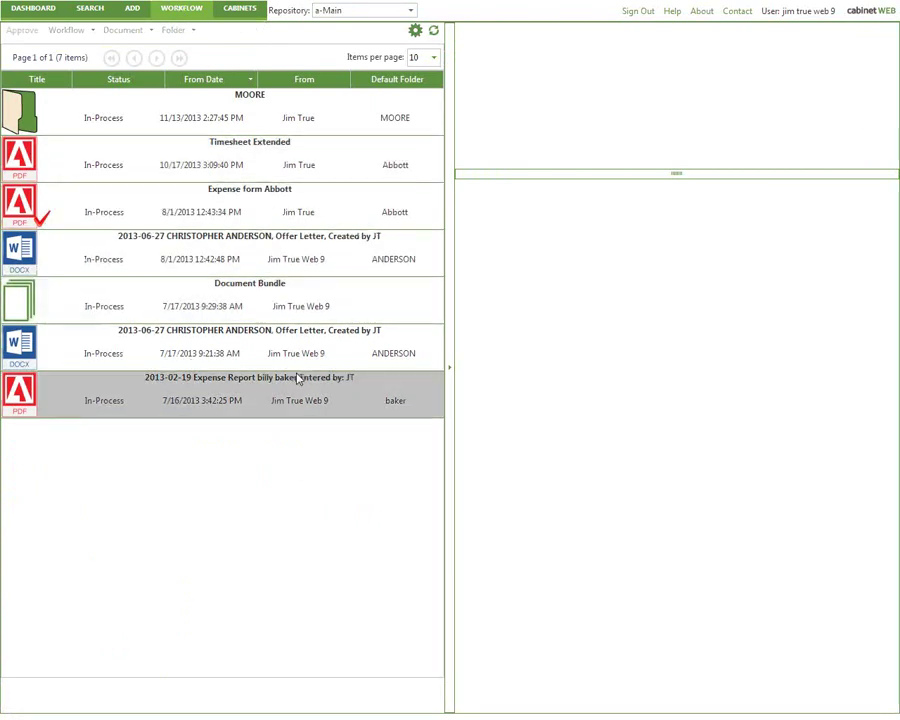
click(240, 168)
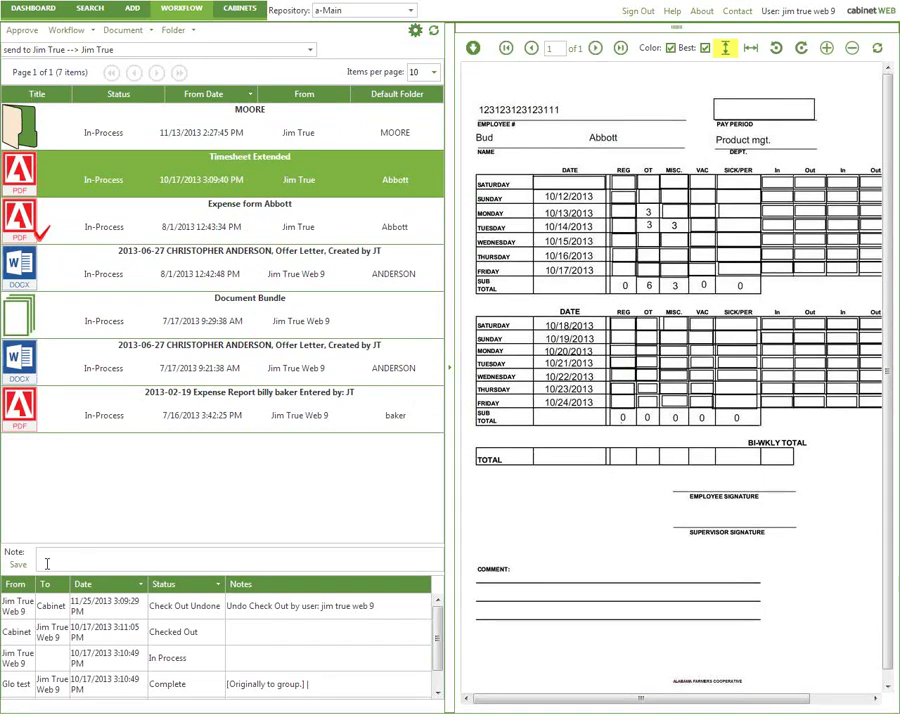
scroll(435, 641, down, 1)
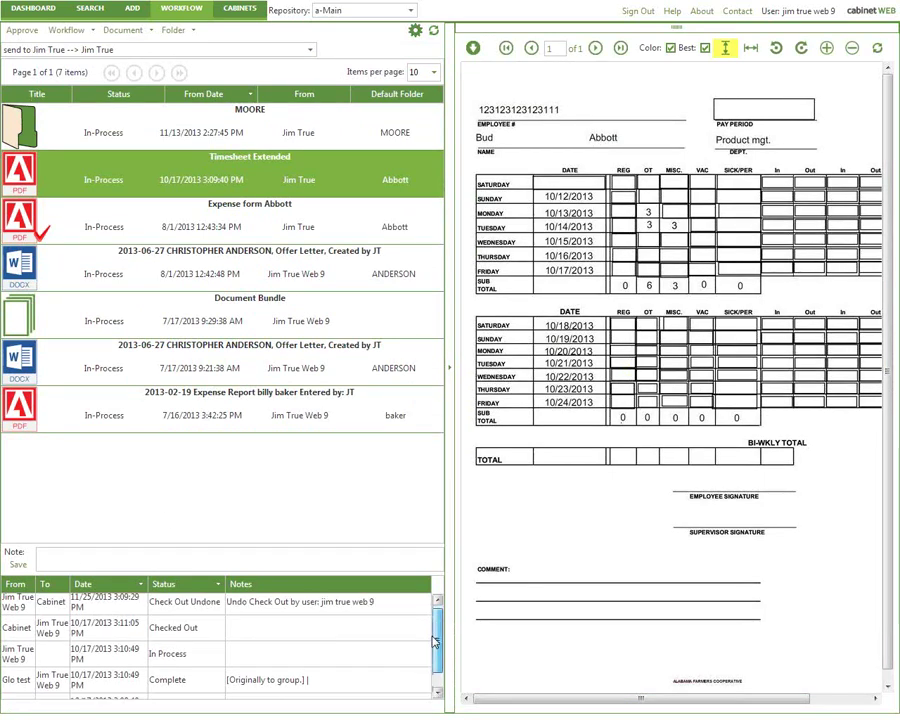
scroll(435, 641, down, 2)
scroll(433, 600, up, 3)
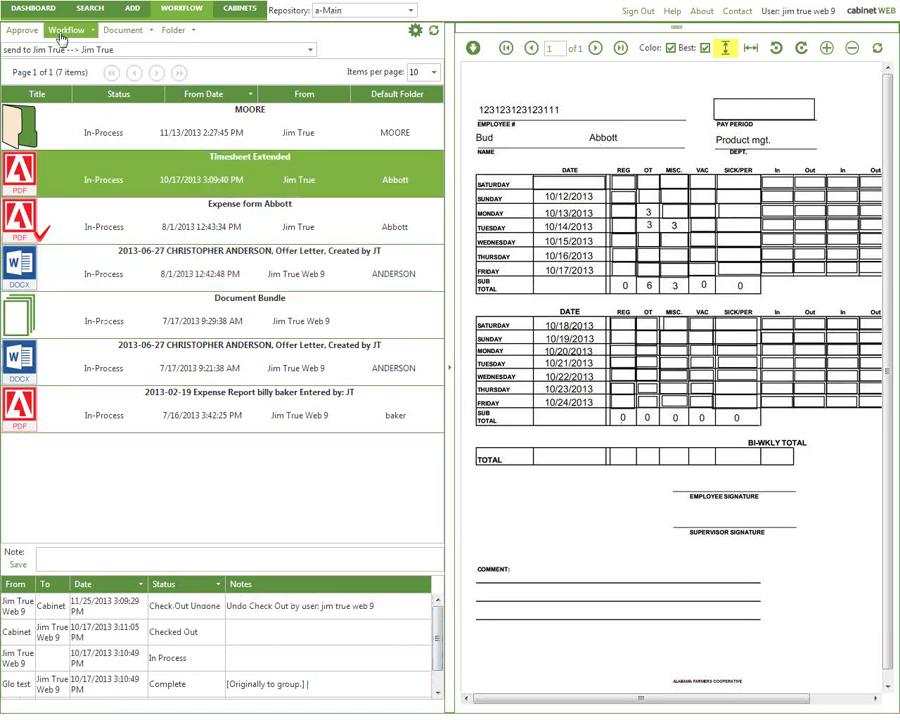
click(144, 40)
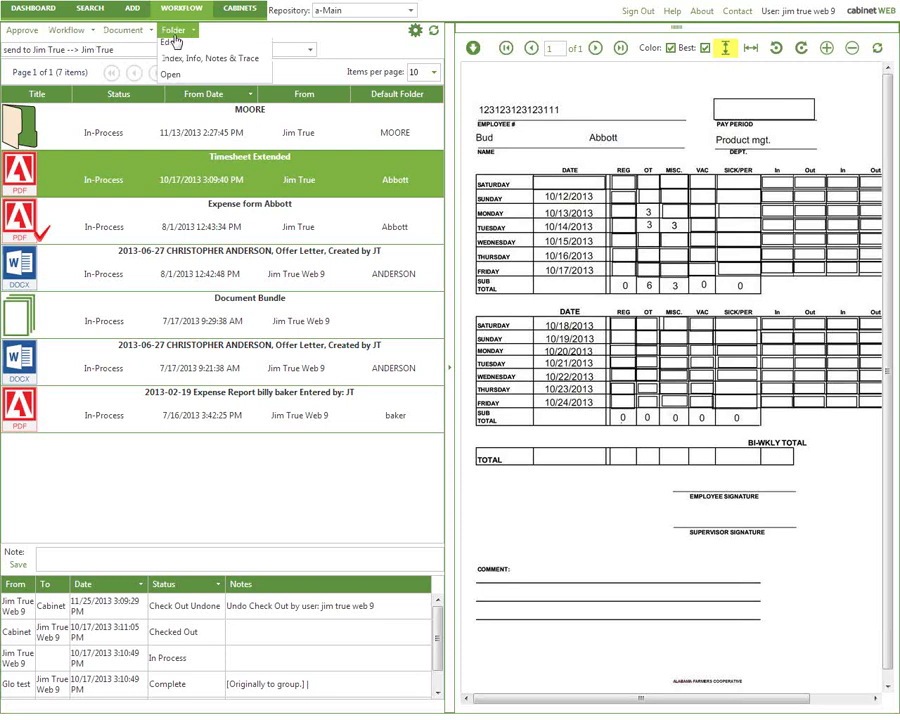
click(62, 30)
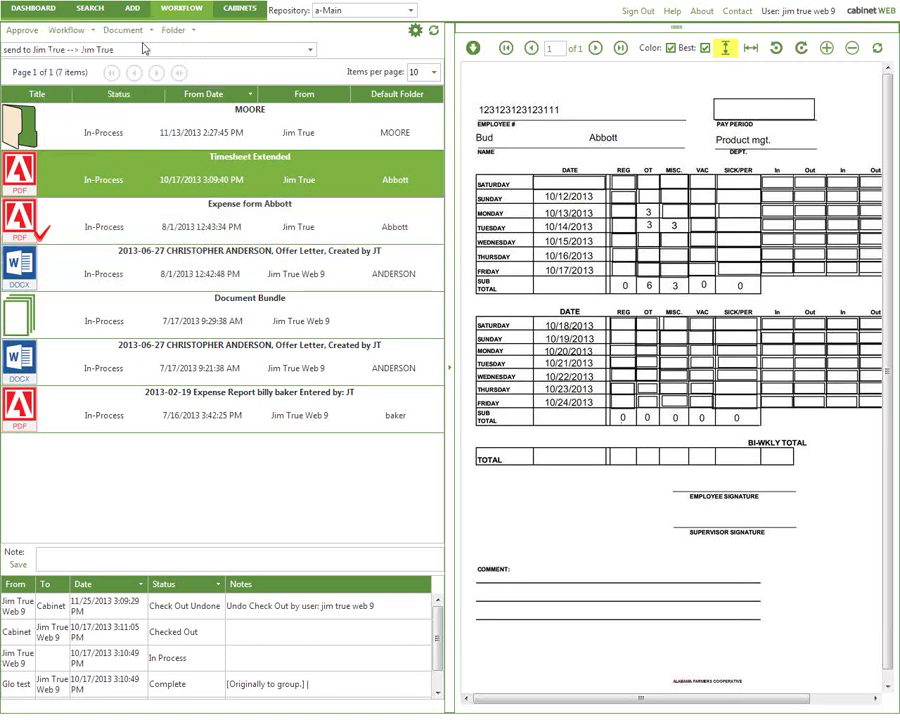
click(140, 36)
click(80, 132)
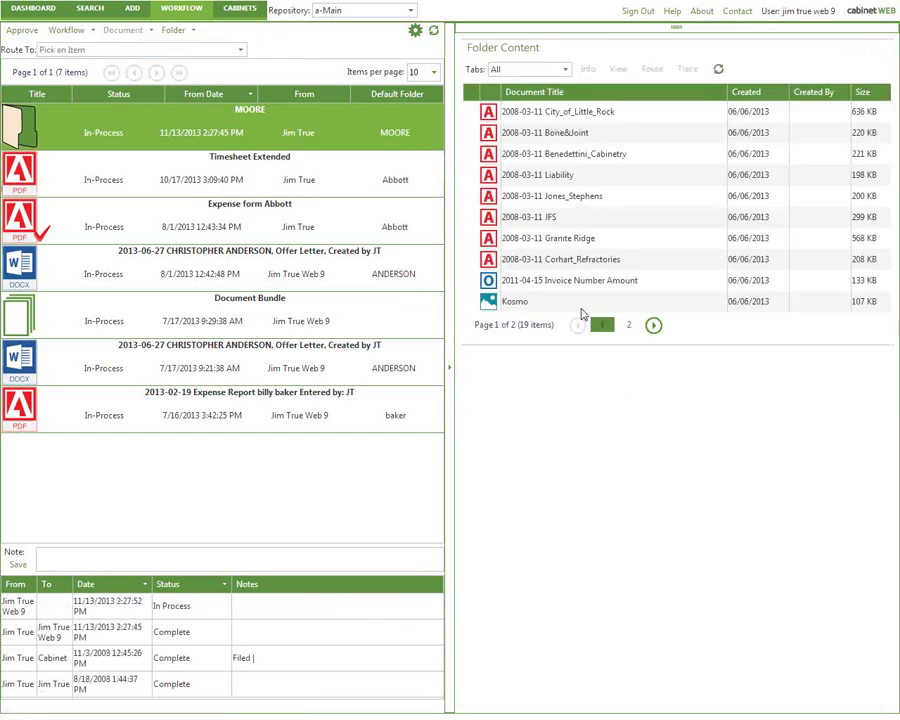
click(577, 134)
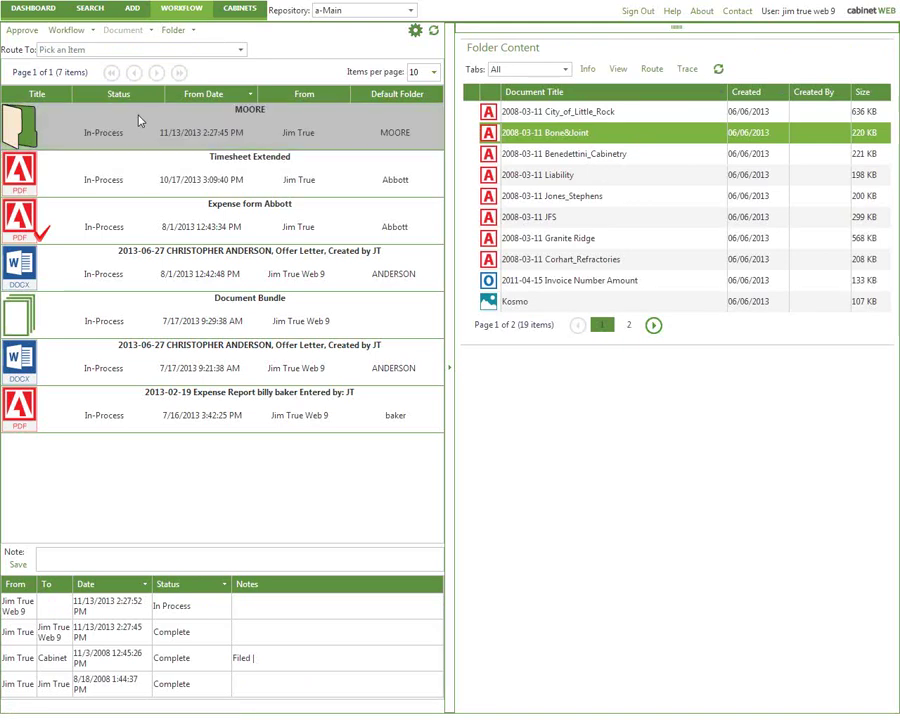
click(122, 318)
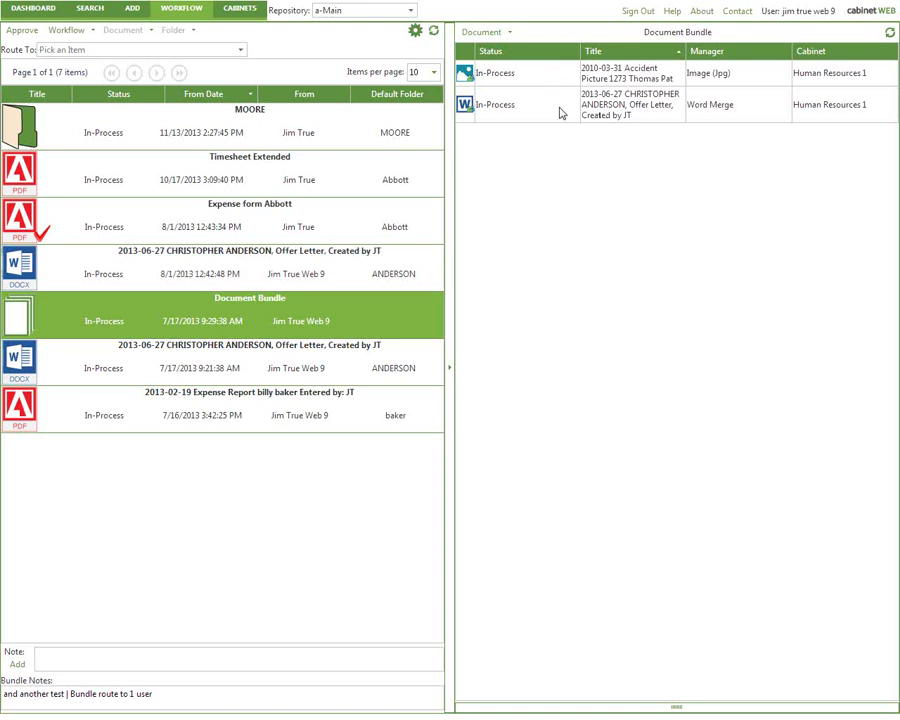
click(626, 111)
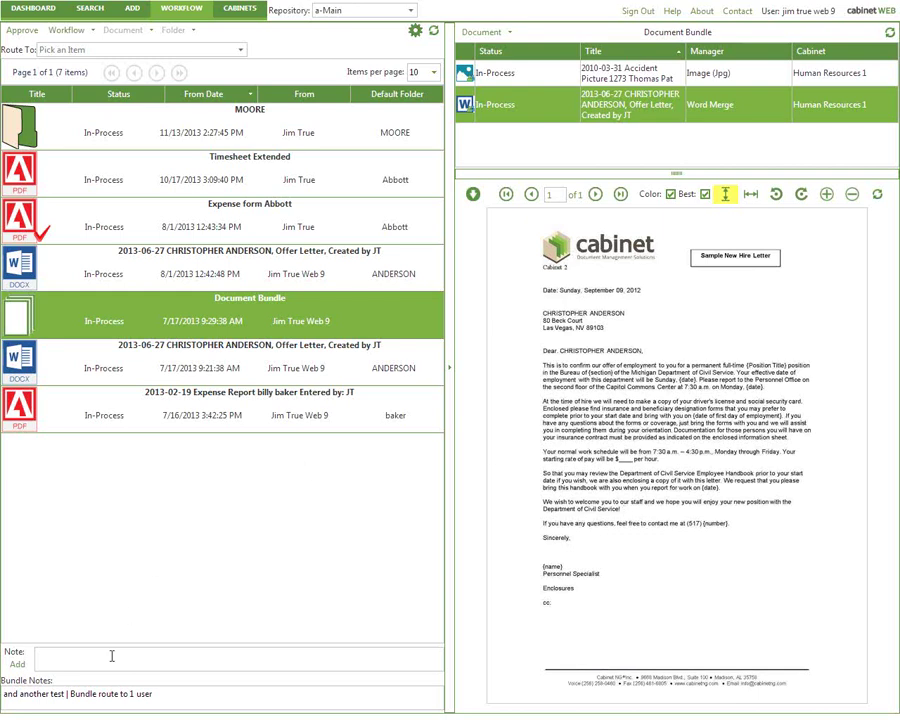
click(66, 31)
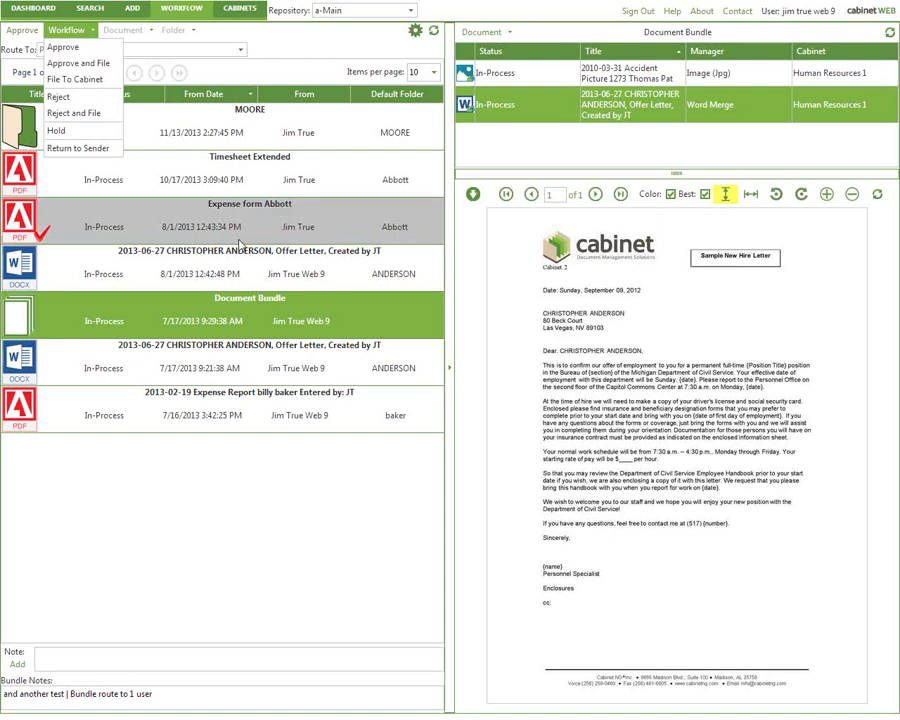
Step: Start a new Abbott (Bud) document in ADD, then cancel without filing
click(131, 12)
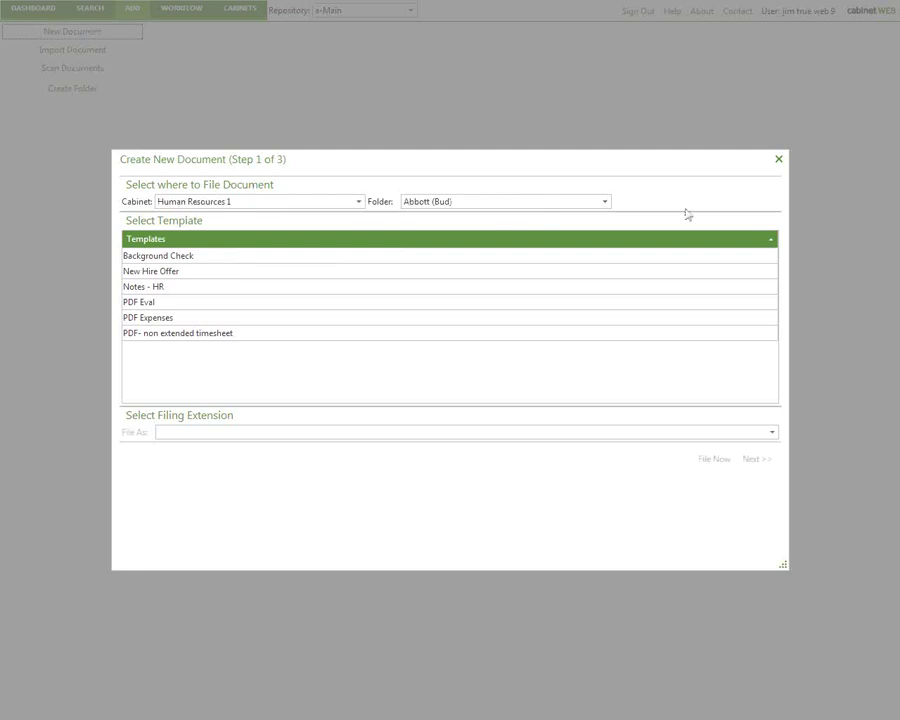
click(605, 203)
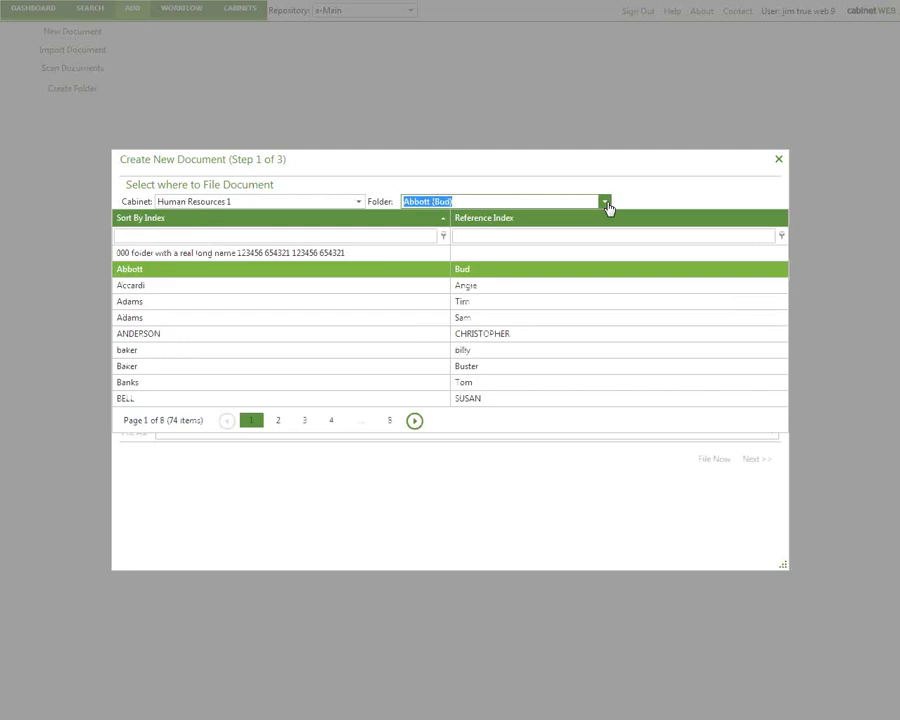
click(624, 174)
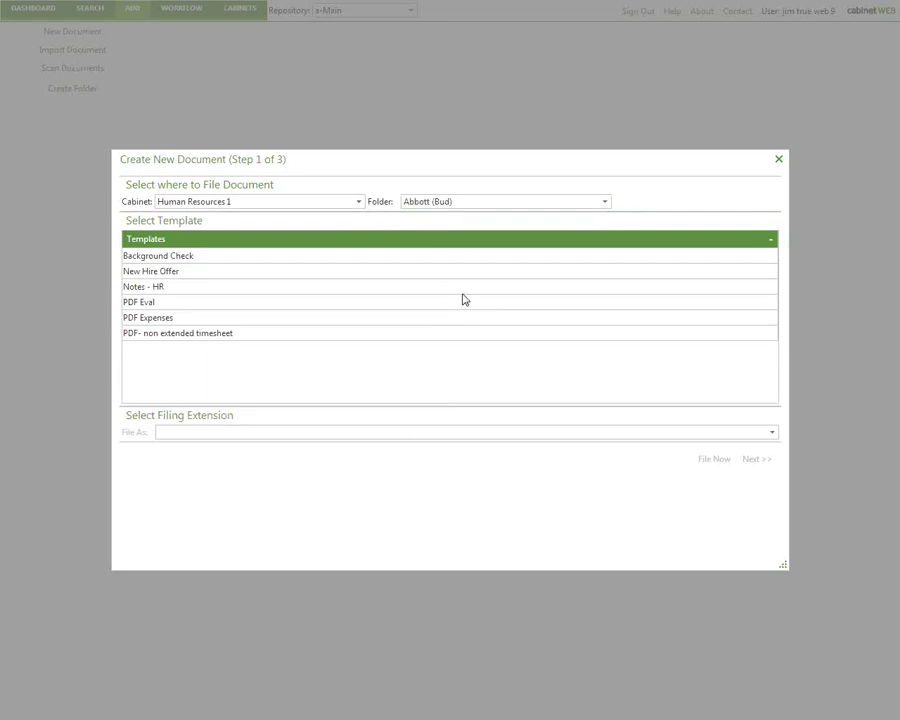
click(779, 161)
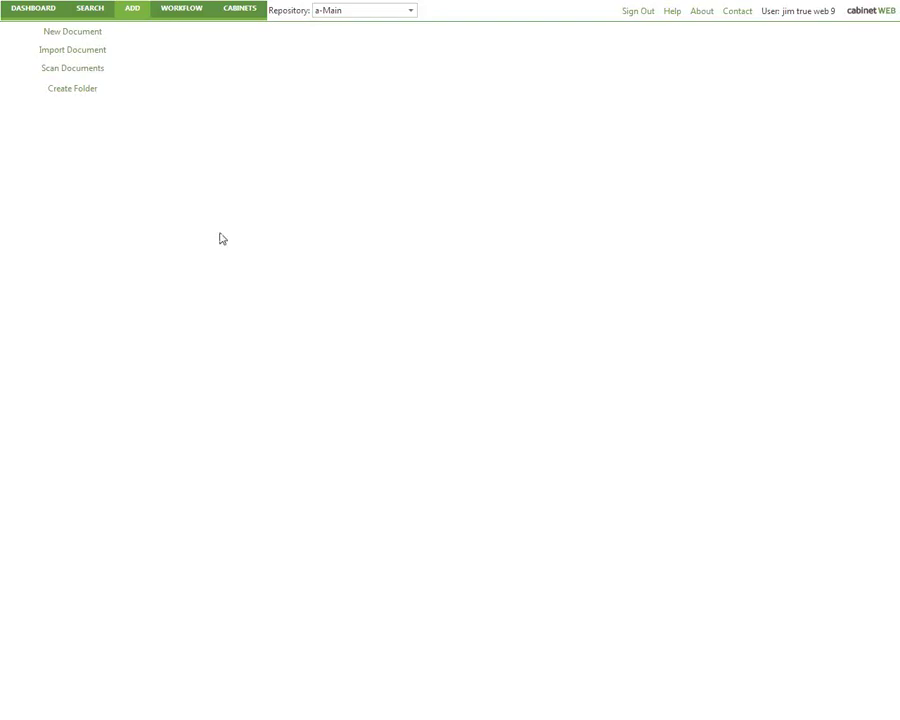
Step: Run a title search for "test"
click(90, 10)
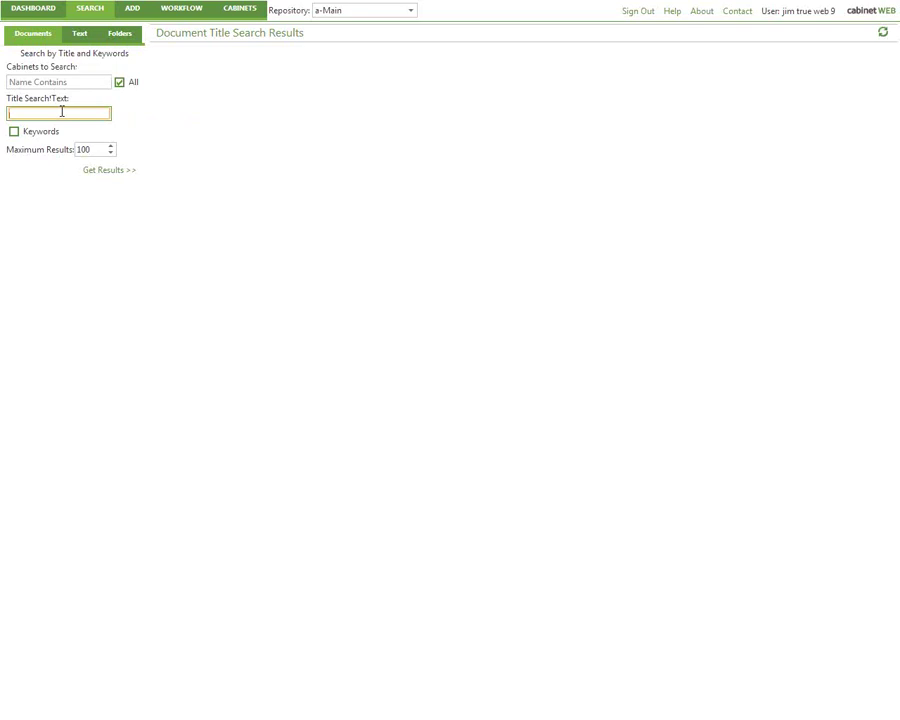
text(test)
click(97, 173)
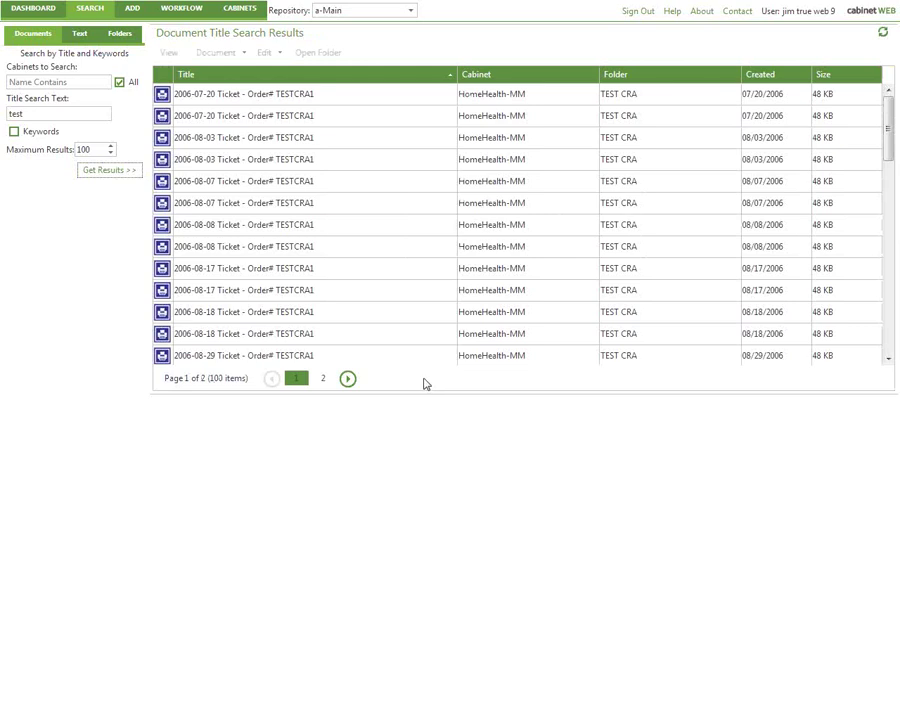
Step: Run a full-text search for "test" and view the hits in matching documents
click(80, 34)
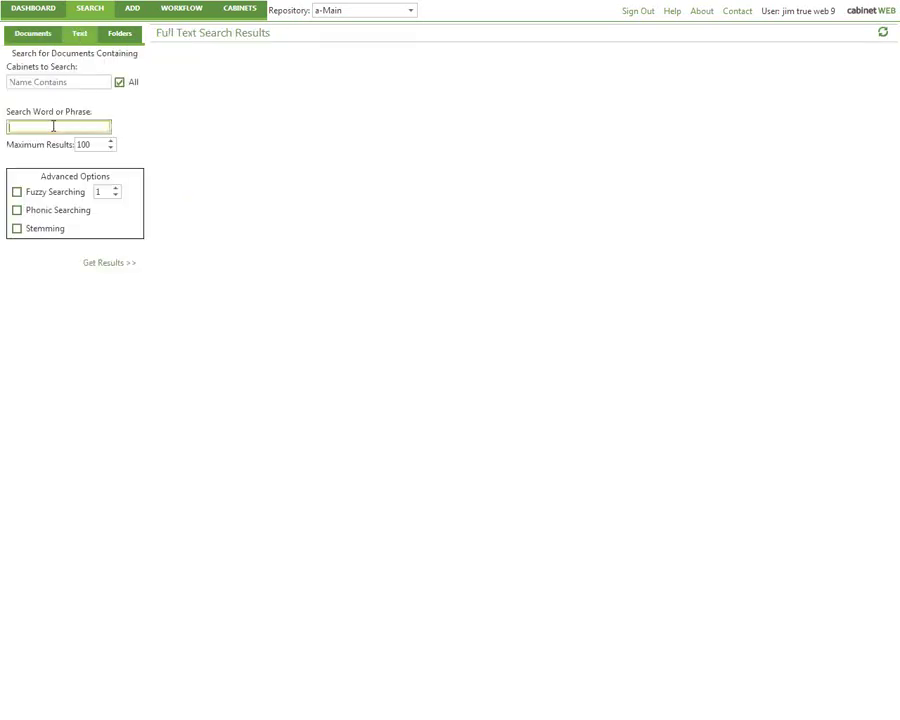
text(test)
click(113, 265)
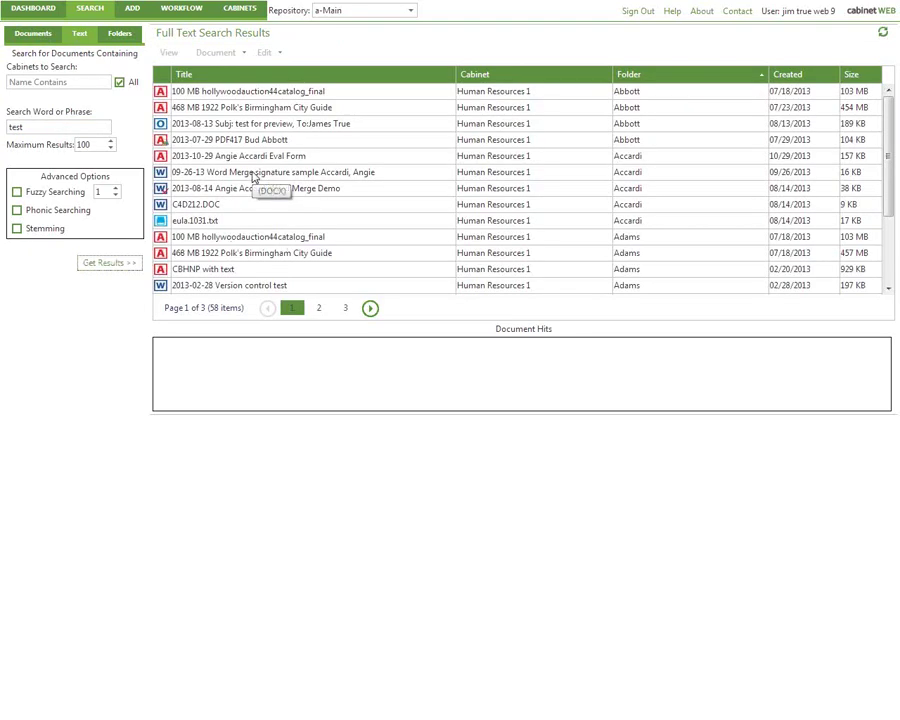
click(254, 174)
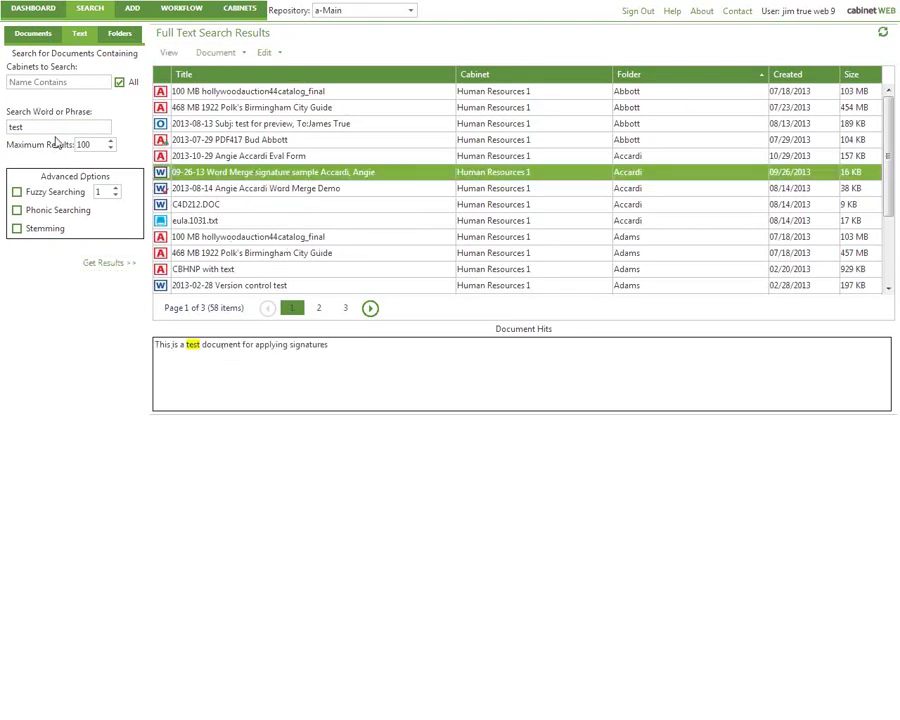
click(240, 124)
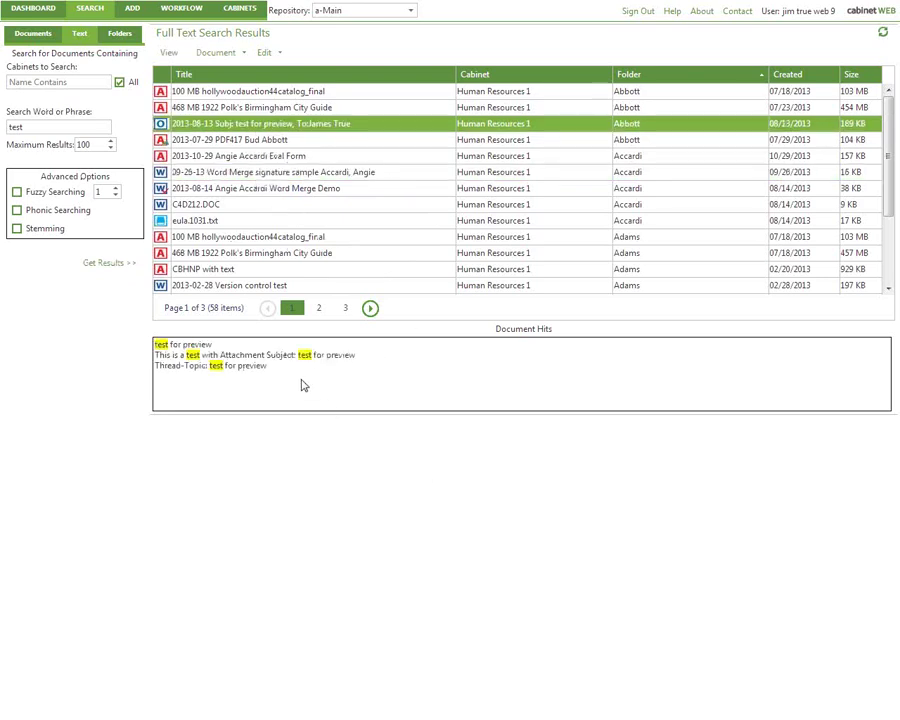
click(117, 35)
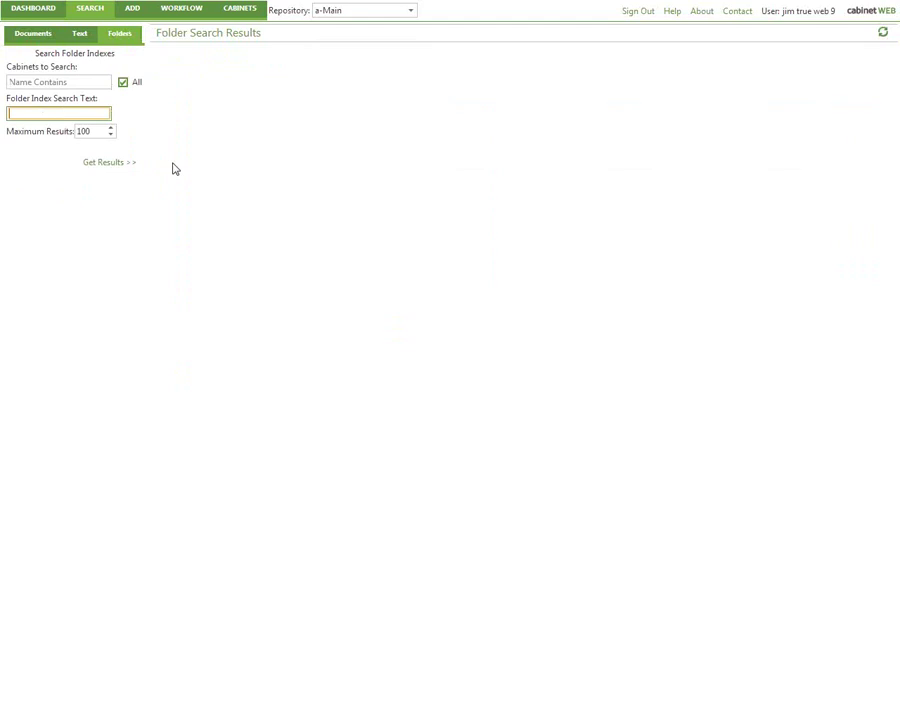
Step: Search folder indexes for "test", returning 40 matching folders
text(test)
click(112, 163)
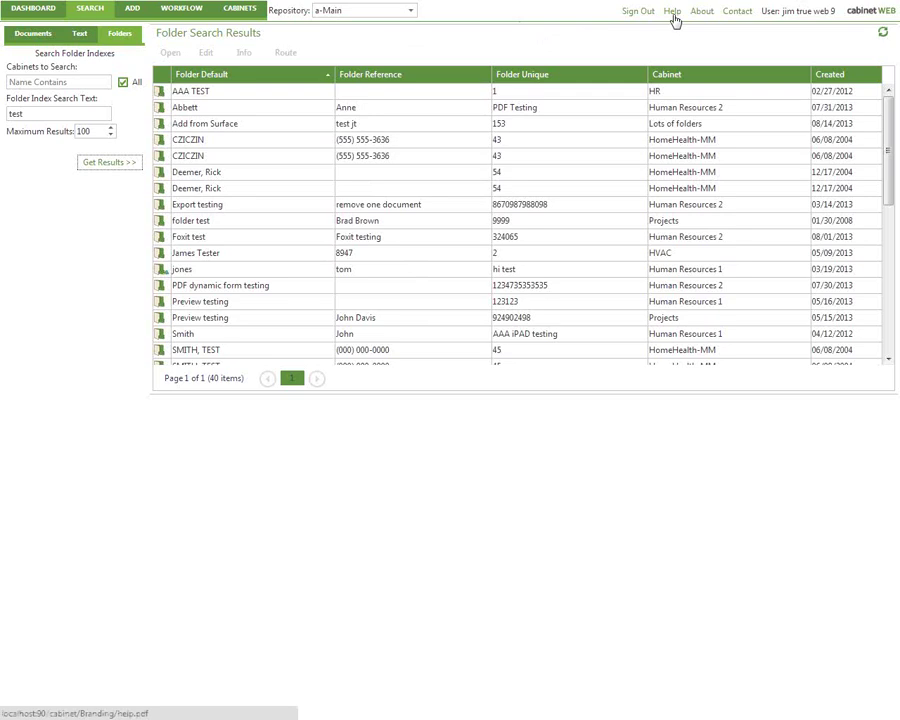
click(700, 18)
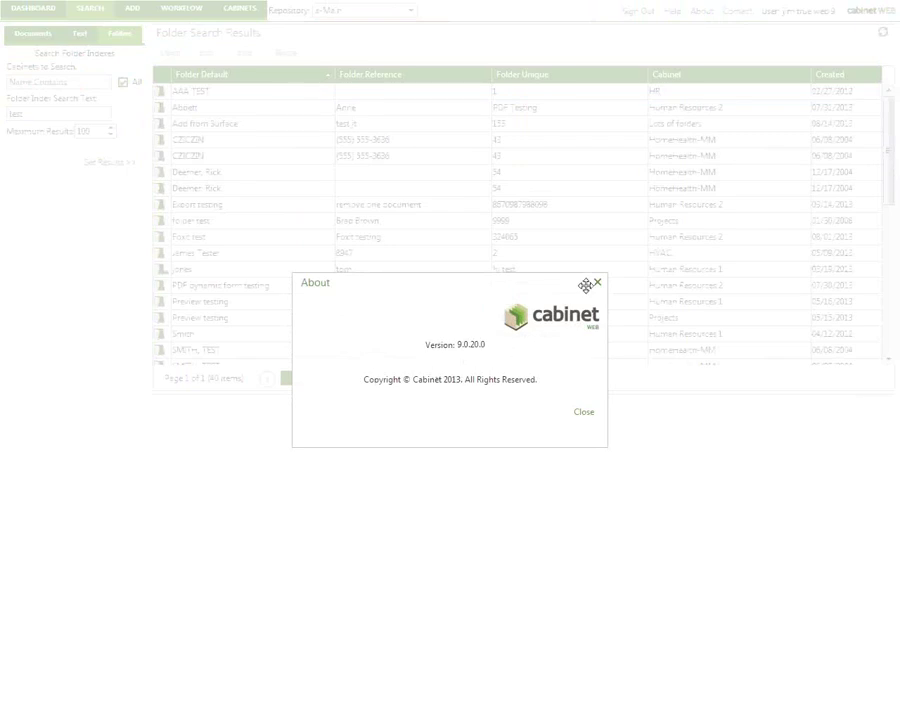
click(597, 282)
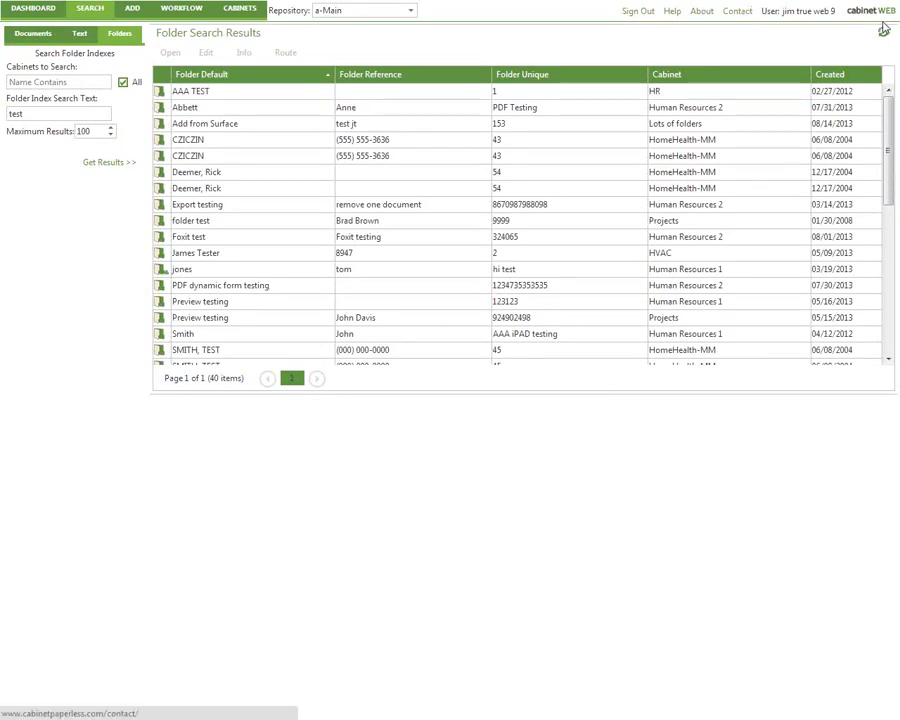
key(F11)
click(700, 13)
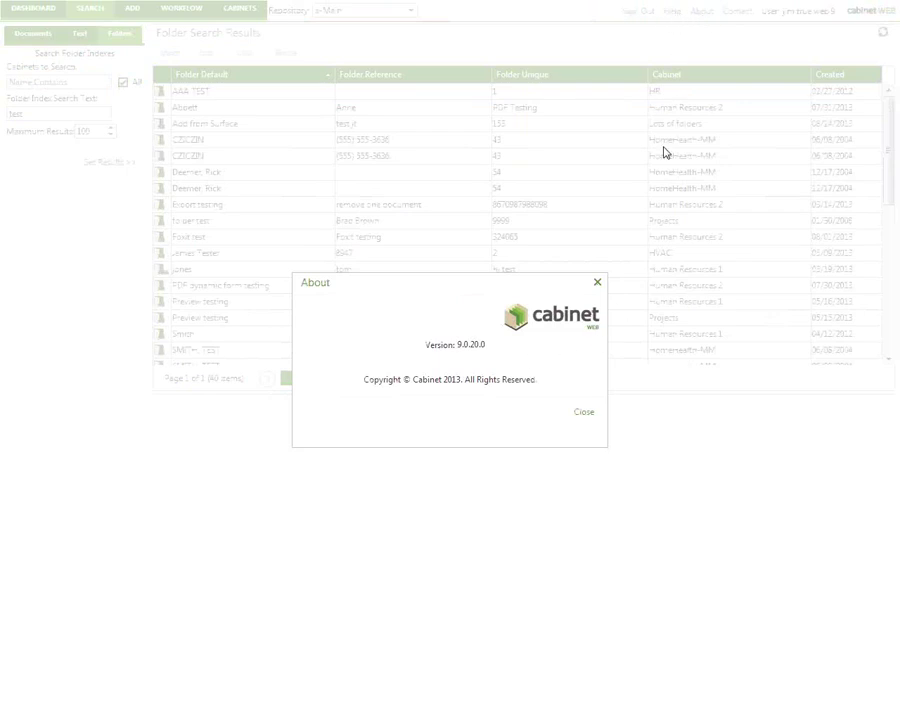
click(597, 284)
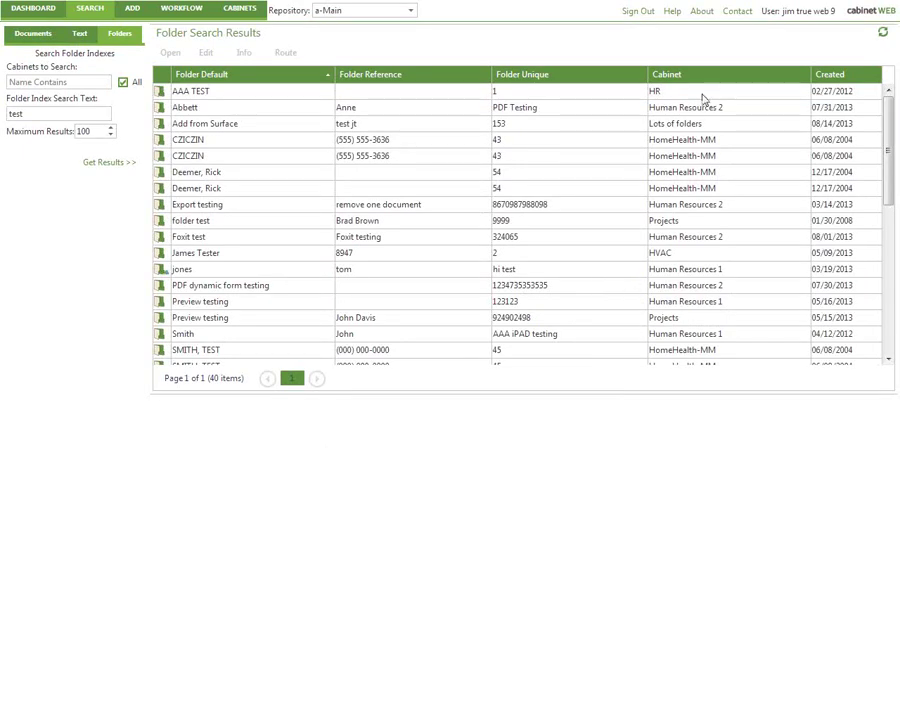
Step: Sign out of Cabinet Web
click(643, 13)
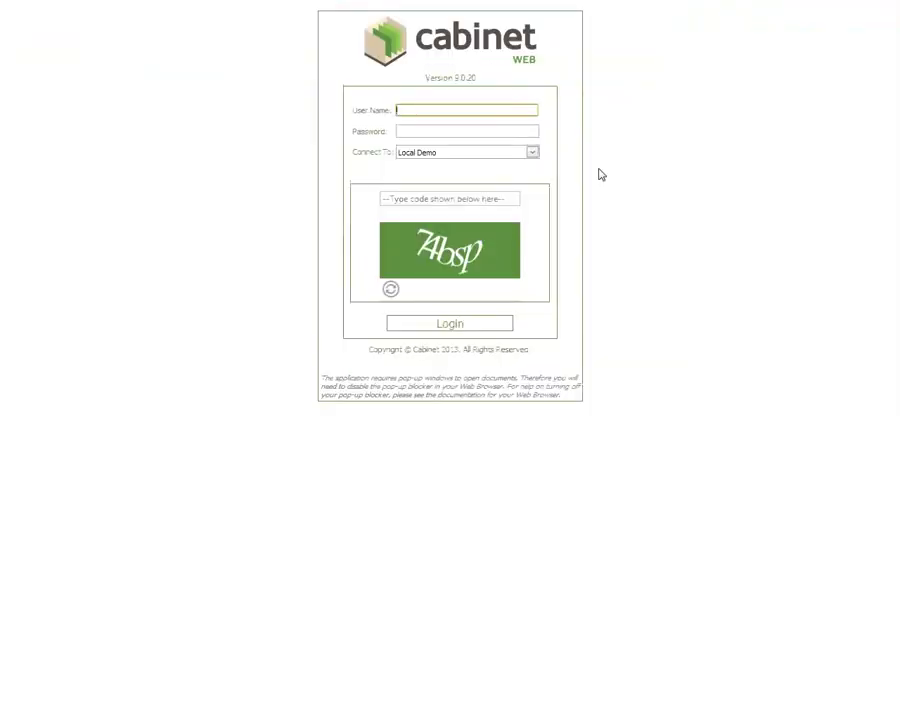